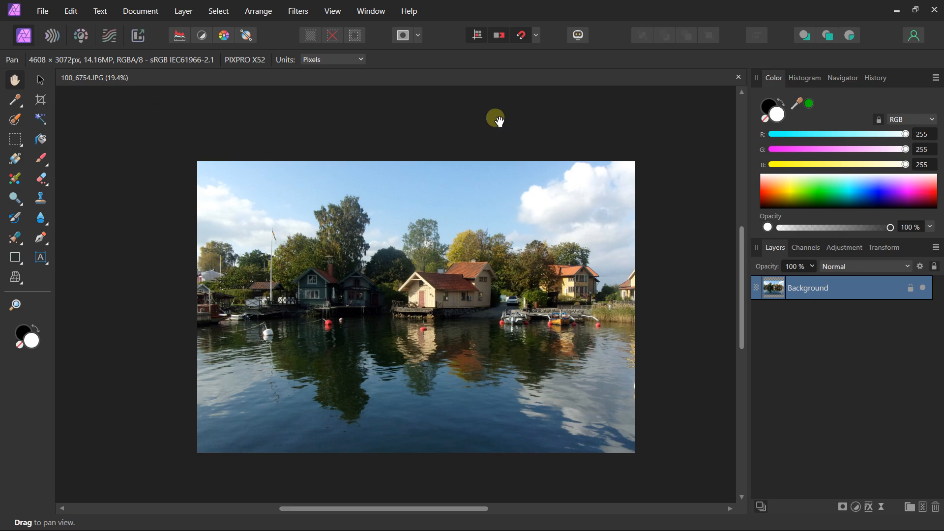
# Step: Duplicate the Background layer and open the copy in the Tone Mapping persona
pyautogui.rightClick(812, 284)
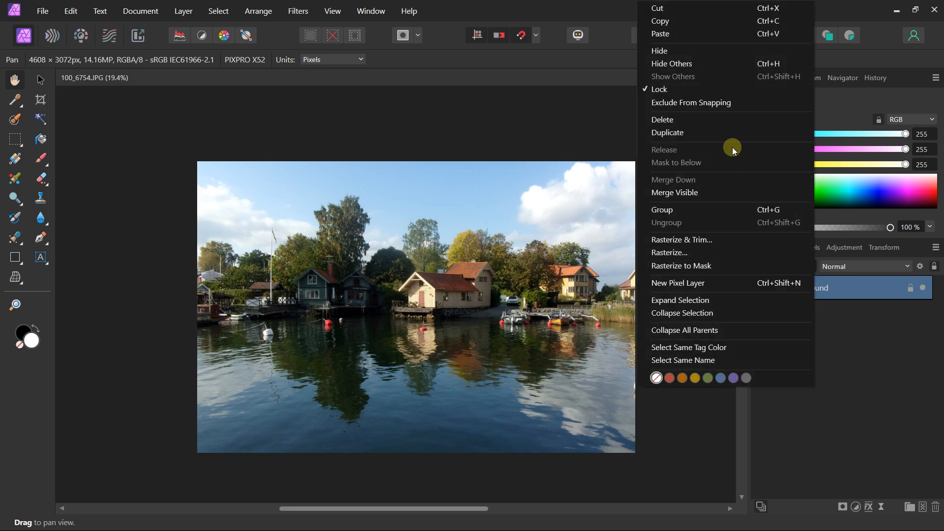
pyautogui.click(668, 132)
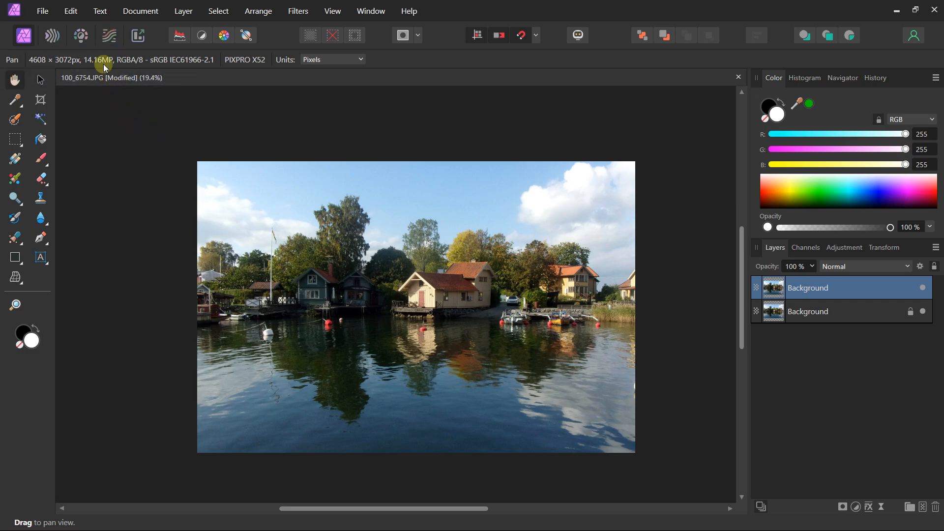
pyautogui.click(108, 35)
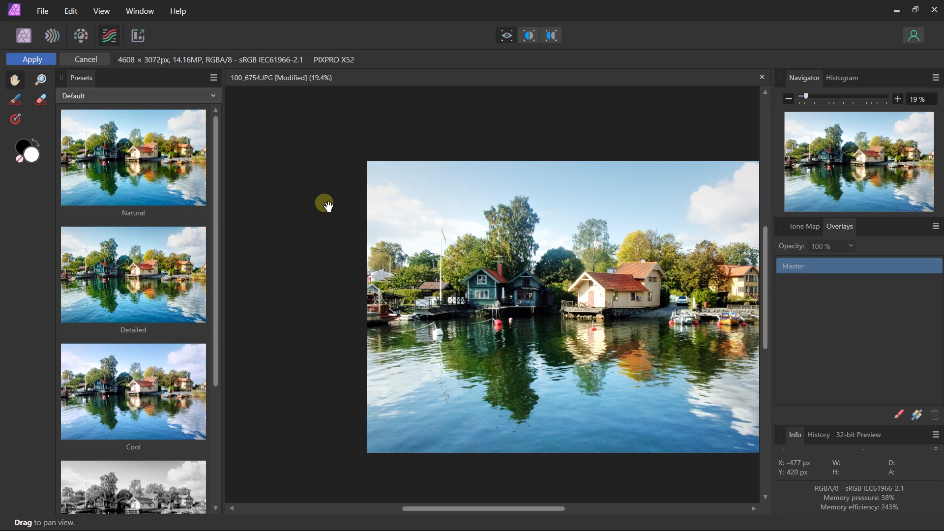
pyautogui.scroll(-2, 329, 215)
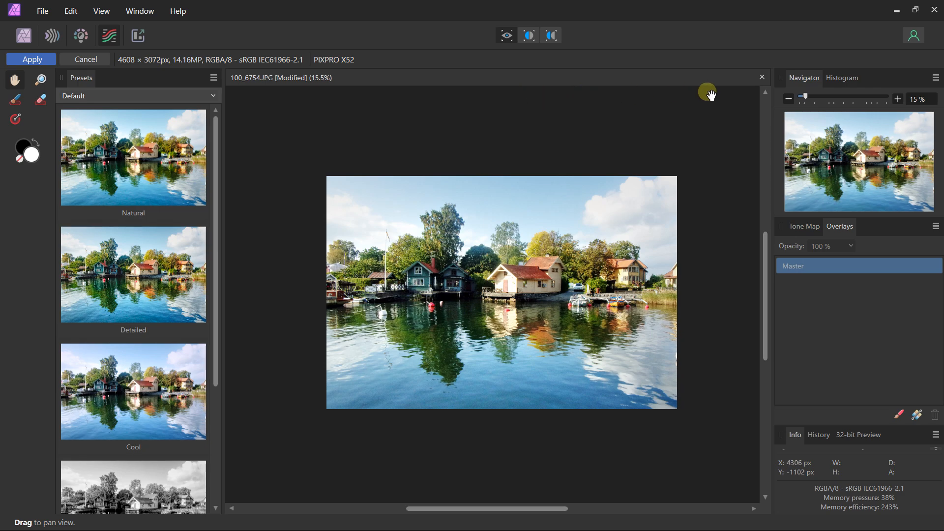
# Step: Look over the Histogram, Navigator, Overlays and Tone Map controls for the harbour photo
pyautogui.click(842, 79)
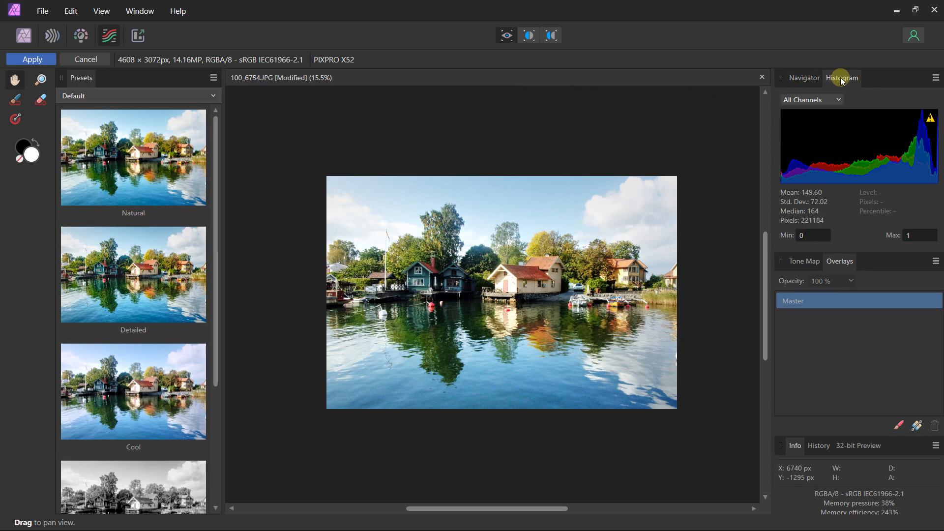
pyautogui.click(806, 78)
pyautogui.click(839, 77)
pyautogui.click(802, 77)
pyautogui.moveTo(843, 141); pyautogui.dragTo(838, 161)
pyautogui.click(827, 96)
pyautogui.moveTo(834, 101); pyautogui.dragTo(806, 106)
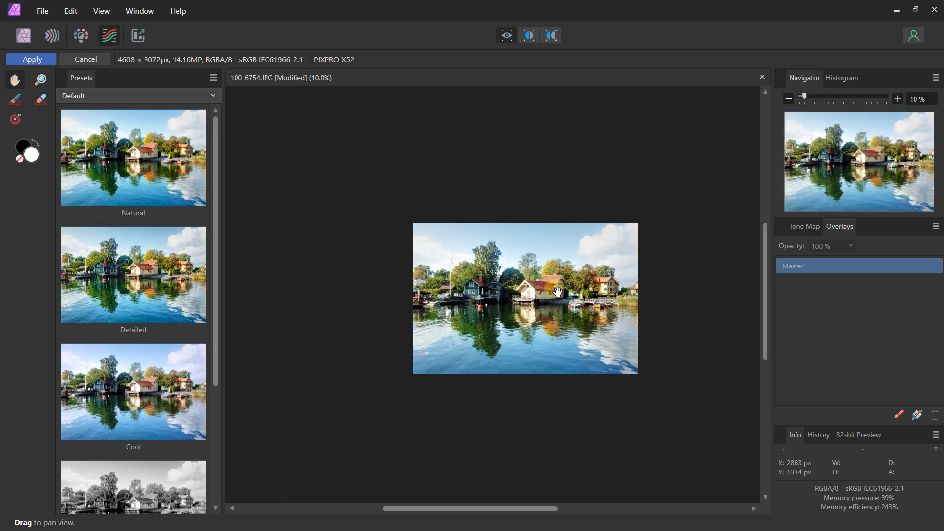
pyautogui.scroll(2, 554, 288)
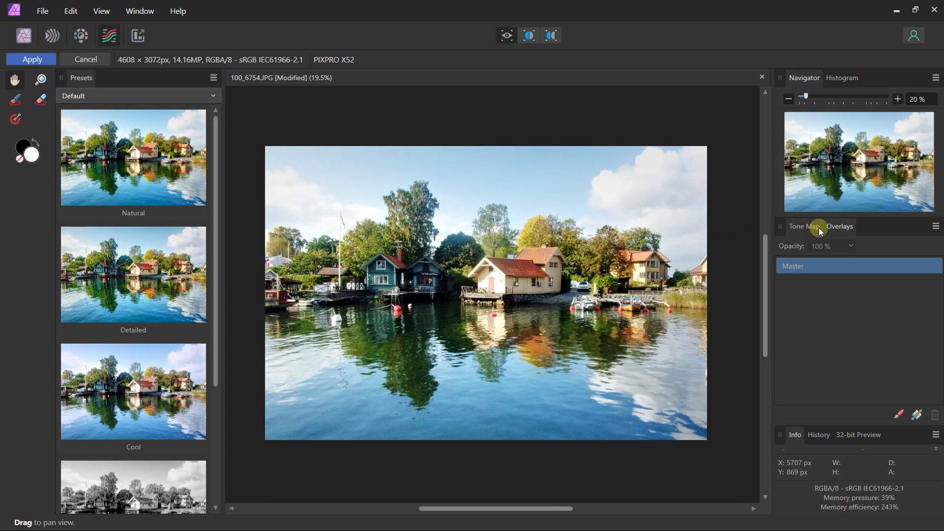
pyautogui.click(805, 226)
pyautogui.click(840, 226)
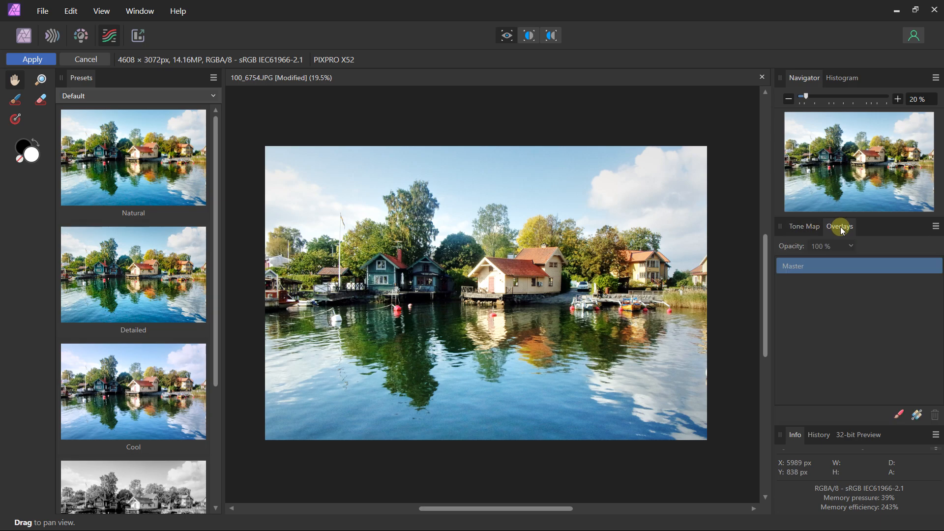
pyautogui.click(804, 229)
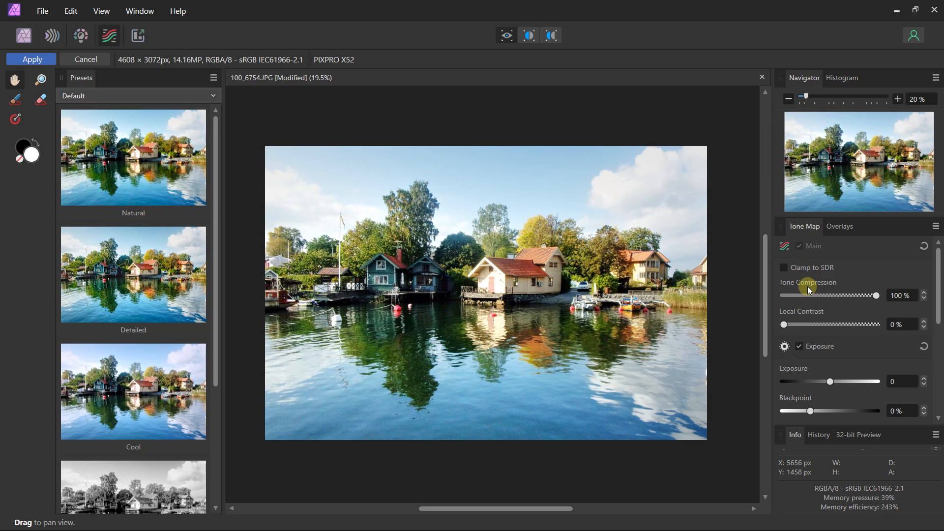
# Step: Try the Natural, Detailed, Cool, High contrast black and white and Dramatic presets on the photo
pyautogui.click(129, 174)
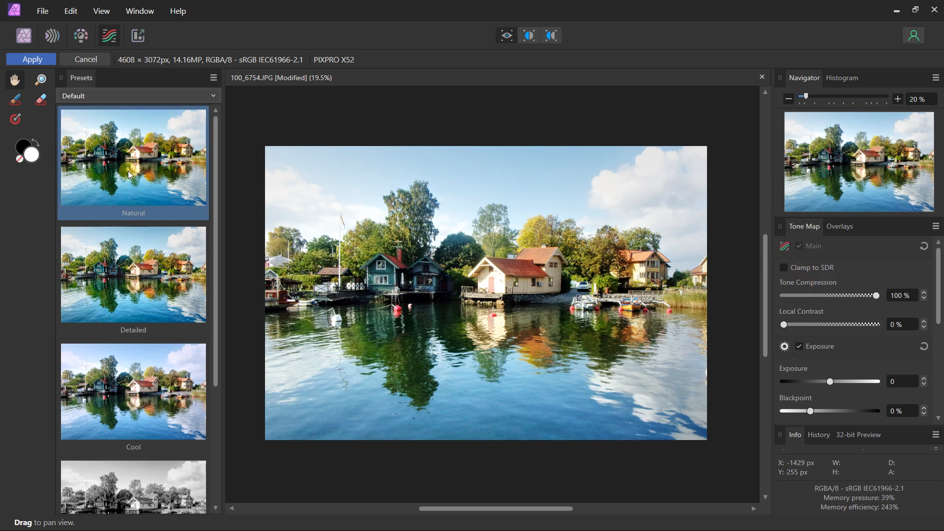
pyautogui.click(140, 264)
pyautogui.click(134, 393)
pyautogui.scroll(-3, 135, 388)
pyautogui.scroll(-2, 134, 379)
pyautogui.click(129, 337)
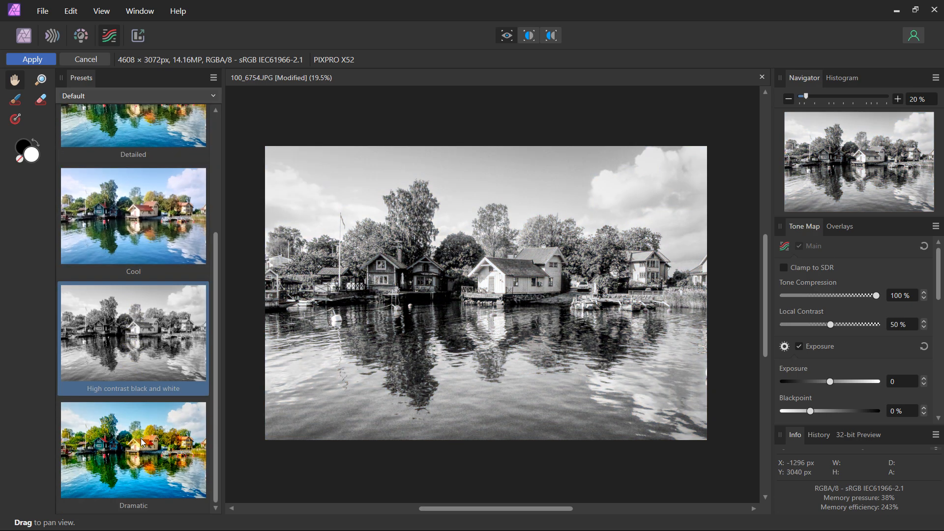
pyautogui.click(140, 439)
pyautogui.scroll(3, 130, 240)
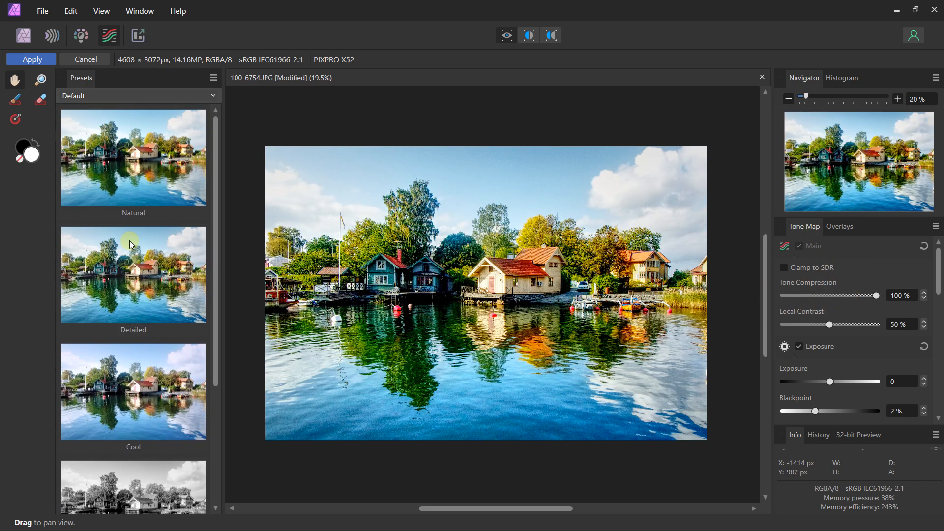
# Step: Apply the Natural preset and review its tone map settings
pyautogui.click(134, 170)
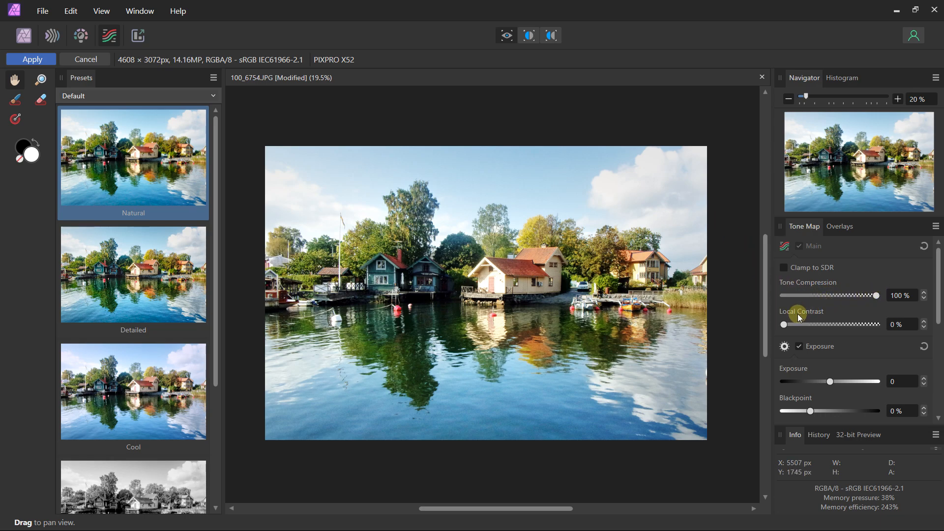
pyautogui.scroll(-3, 932, 275)
pyautogui.scroll(-2, 930, 347)
pyautogui.scroll(5, 932, 345)
# Step: Apply the Detailed preset and review its tone map settings down to Detail Refinement
pyautogui.click(148, 278)
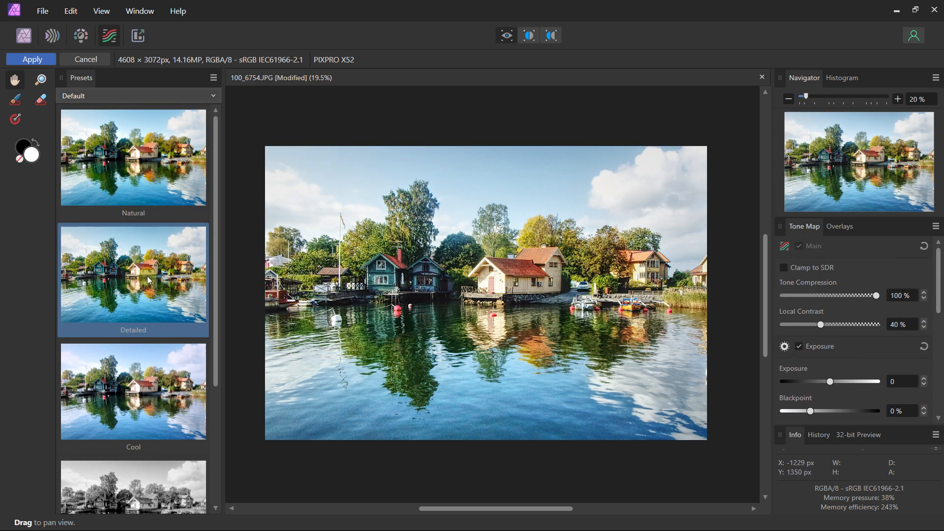
pyautogui.click(895, 294)
pyautogui.scroll(-2, 939, 300)
pyautogui.moveTo(939, 300); pyautogui.dragTo(938, 377)
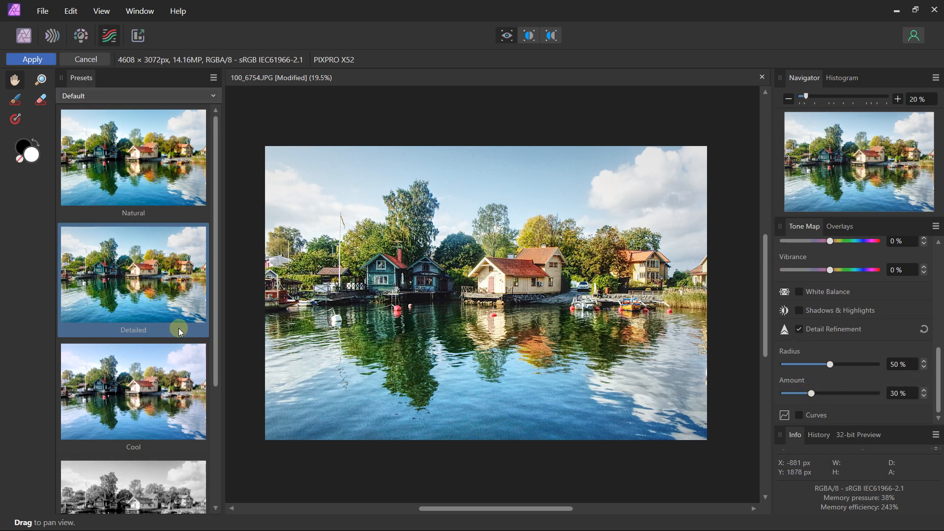
# Step: Choose the Dramatic preset, review its settings and apply the tone mapping to the layer
pyautogui.scroll(-3, 175, 329)
pyautogui.click(155, 443)
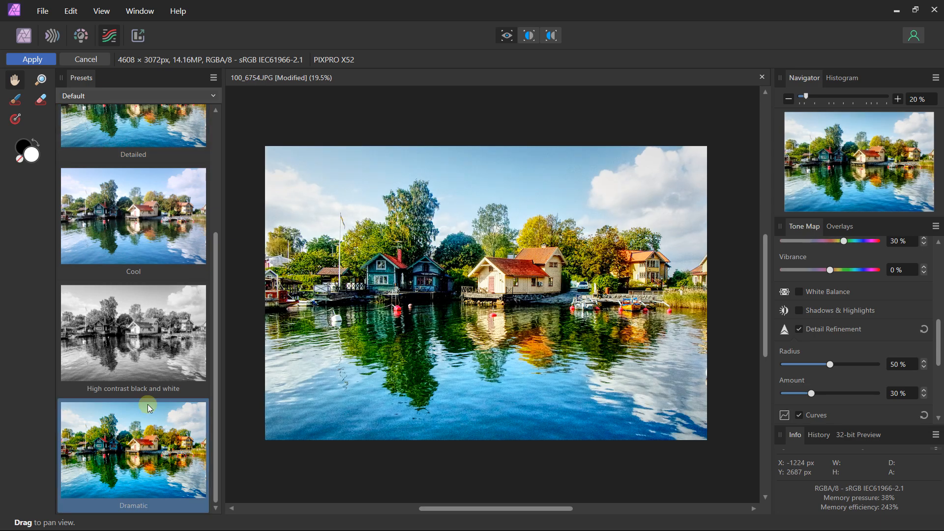
pyautogui.moveTo(936, 343); pyautogui.dragTo(929, 262)
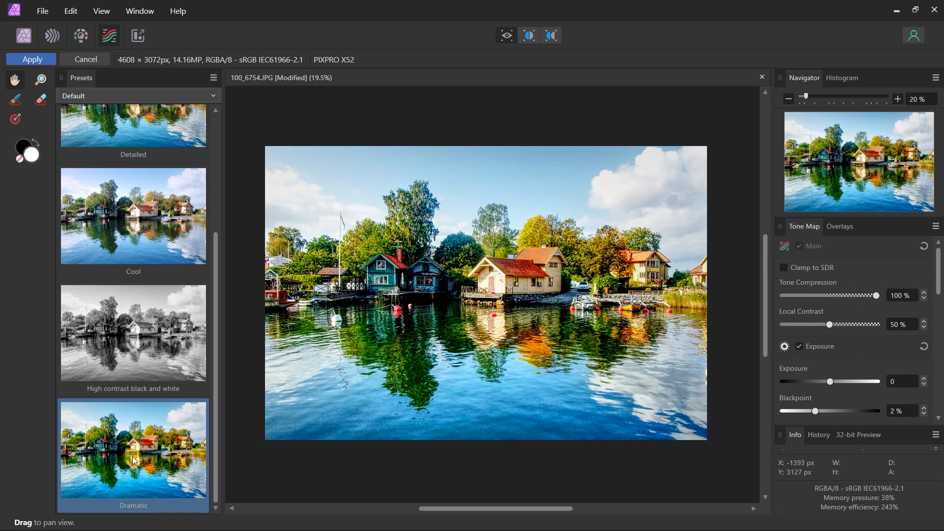
pyautogui.click(30, 63)
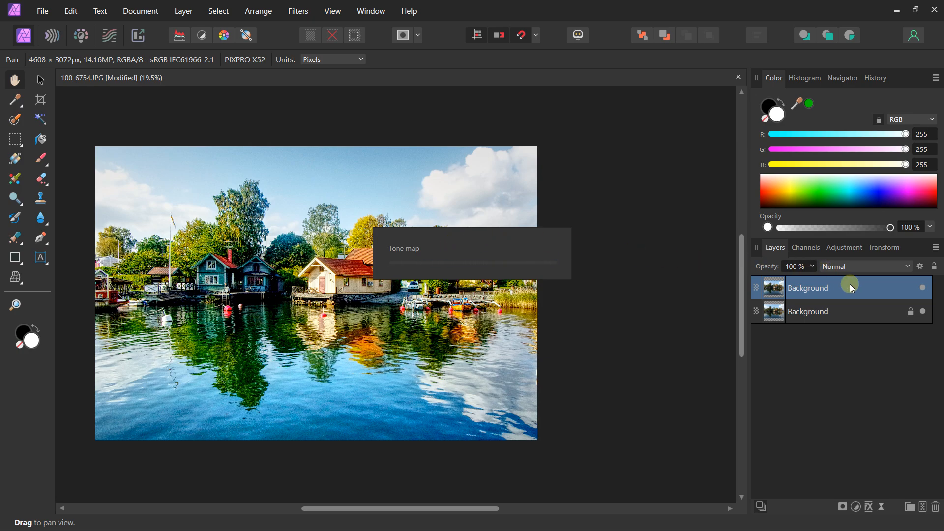
# Step: Compare the tone-mapped layer with the original photo by hiding and showing it
pyautogui.scroll(1, 343, 287)
pyautogui.moveTo(348, 288); pyautogui.dragTo(418, 288)
pyautogui.click(922, 288)
pyautogui.click(922, 289)
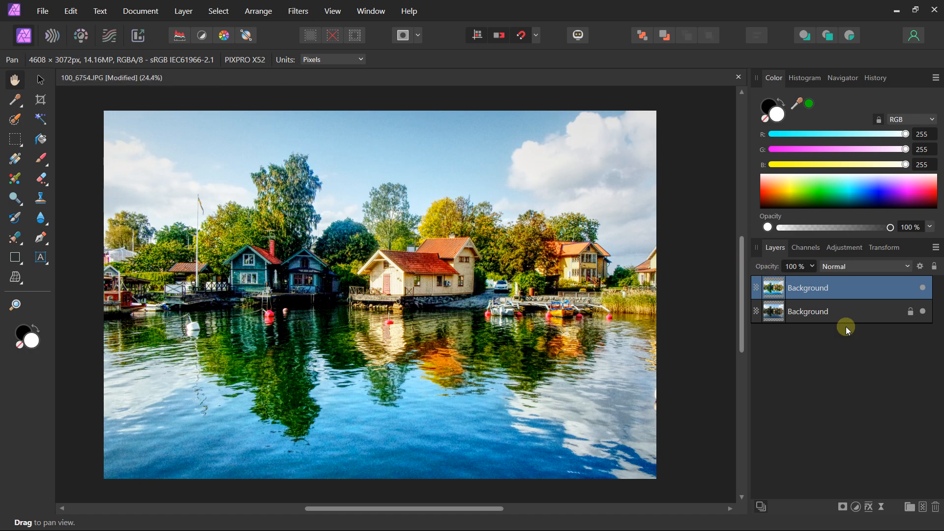
# Step: Replace the tone-mapped layer with a fresh duplicate of the Background and open it in the Tone Mapping persona
pyautogui.click(936, 510)
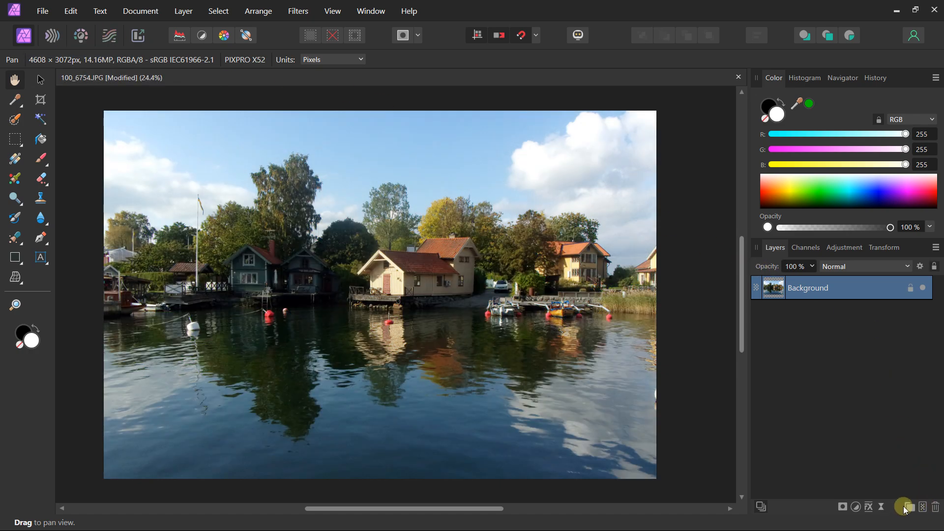
pyautogui.rightClick(810, 290)
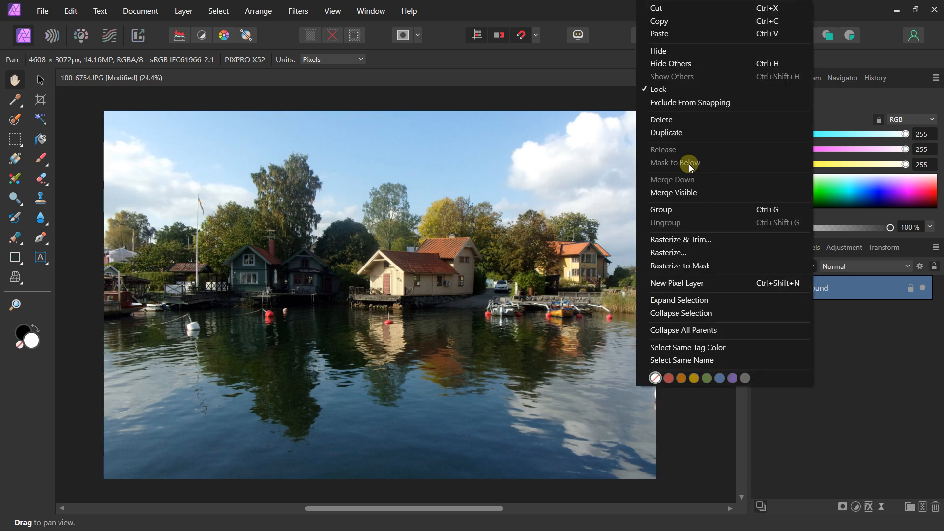
pyautogui.click(675, 130)
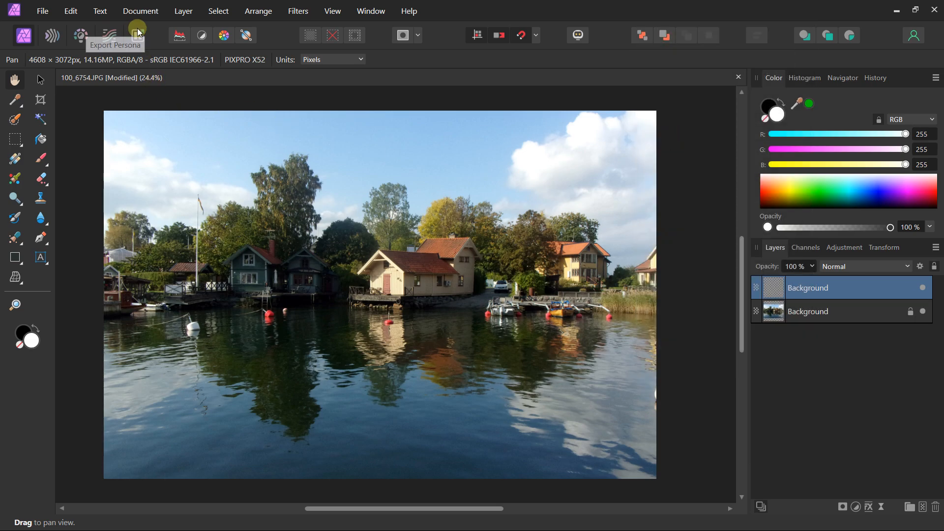
pyautogui.click(113, 37)
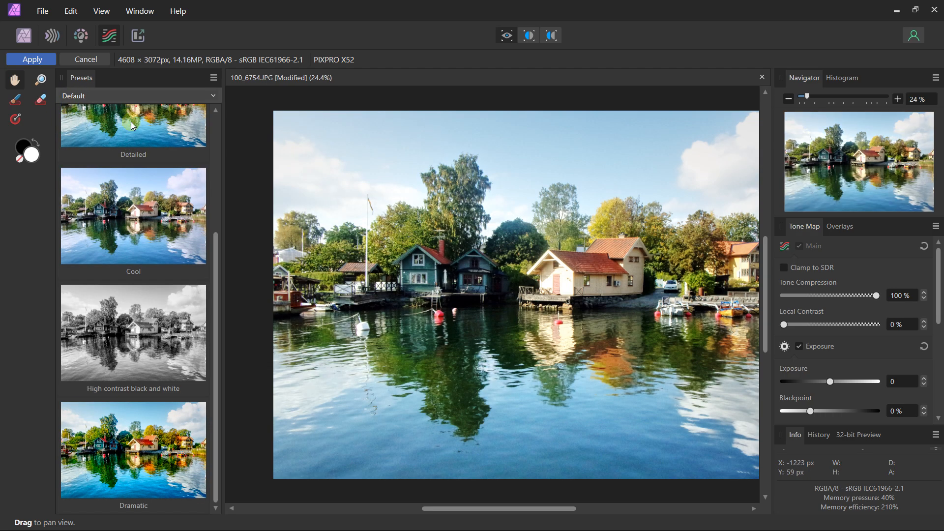
# Step: Start from the Natural preset with Tone Compression at 100% and Local Contrast at 50%
pyautogui.scroll(3, 133, 128)
pyautogui.click(140, 147)
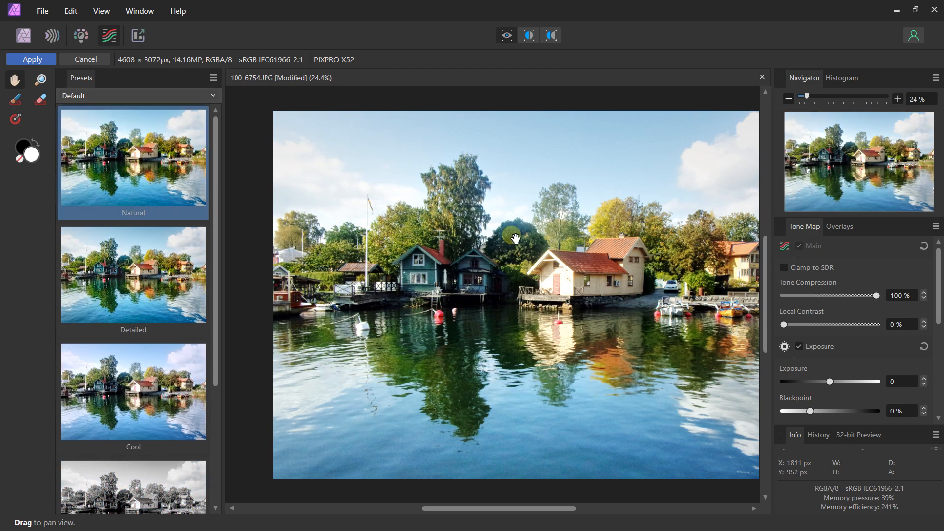
pyautogui.moveTo(860, 298); pyautogui.dragTo(898, 295)
pyautogui.moveTo(785, 325); pyautogui.dragTo(830, 328)
pyautogui.moveTo(603, 342); pyautogui.dragTo(496, 316)
# Step: Set Brightness to 3%, Contrast to 7%, Saturation to 20% and Vibrance to 10%
pyautogui.scroll(-1, 851, 342)
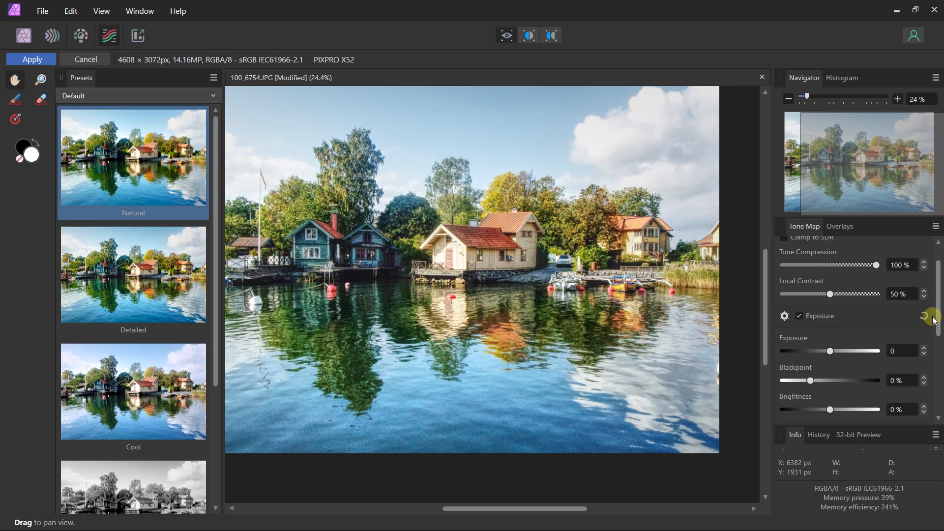
pyautogui.scroll(-2, 841, 330)
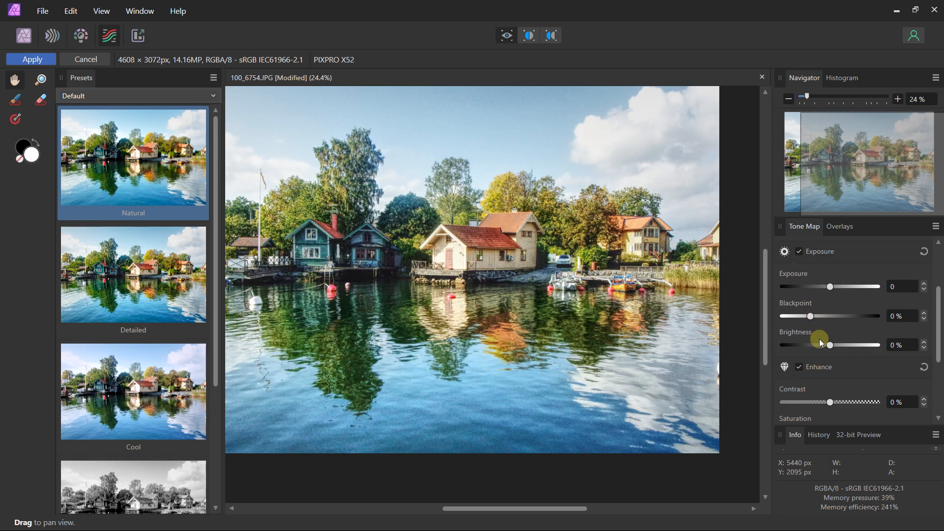
pyautogui.moveTo(846, 345); pyautogui.dragTo(836, 345)
pyautogui.moveTo(937, 326); pyautogui.dragTo(931, 362)
pyautogui.moveTo(832, 307); pyautogui.dragTo(841, 334)
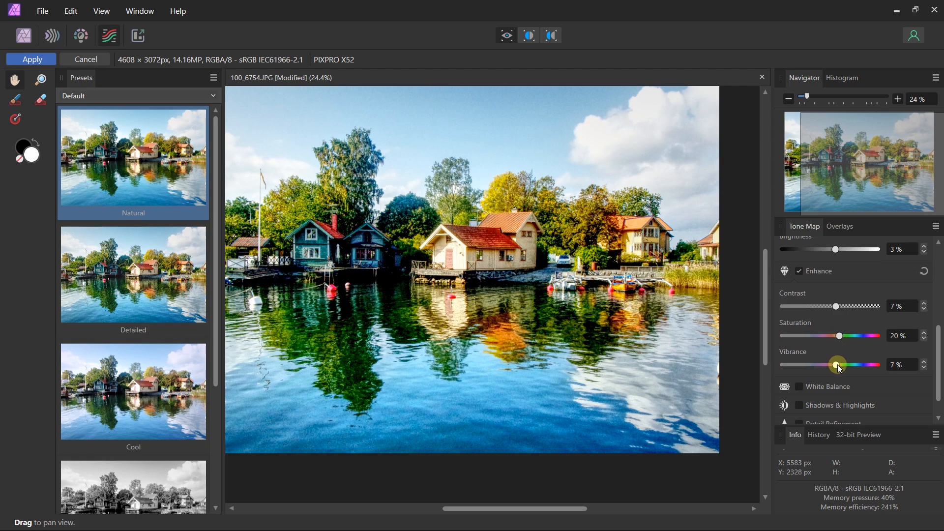
pyautogui.moveTo(840, 368); pyautogui.dragTo(840, 366)
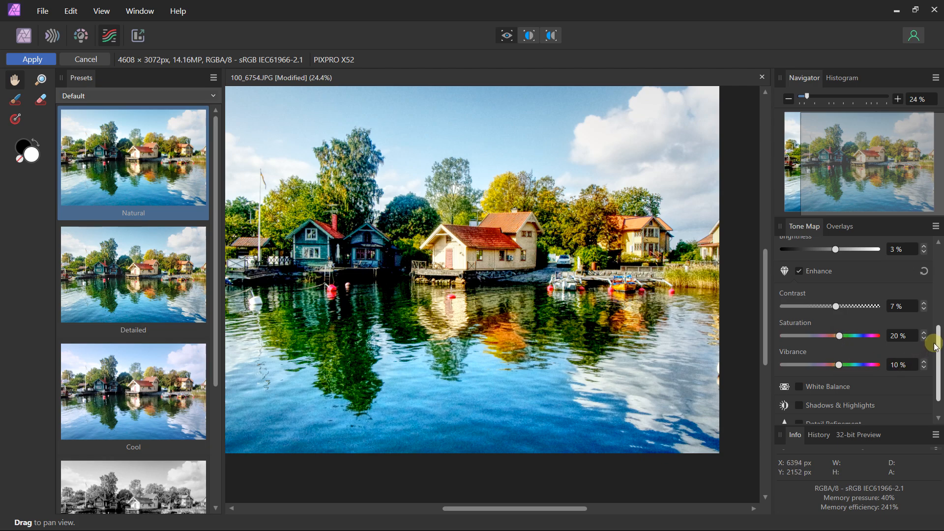
# Step: Enable White Balance and set both Temperature and Tint to 10%
pyautogui.moveTo(937, 376); pyautogui.dragTo(937, 387)
pyautogui.click(817, 358)
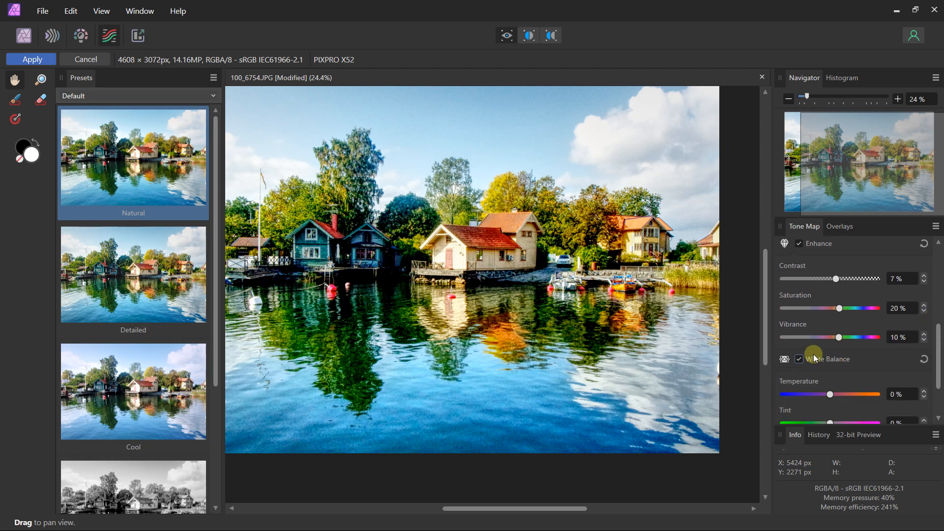
pyautogui.moveTo(937, 333); pyautogui.dragTo(936, 354)
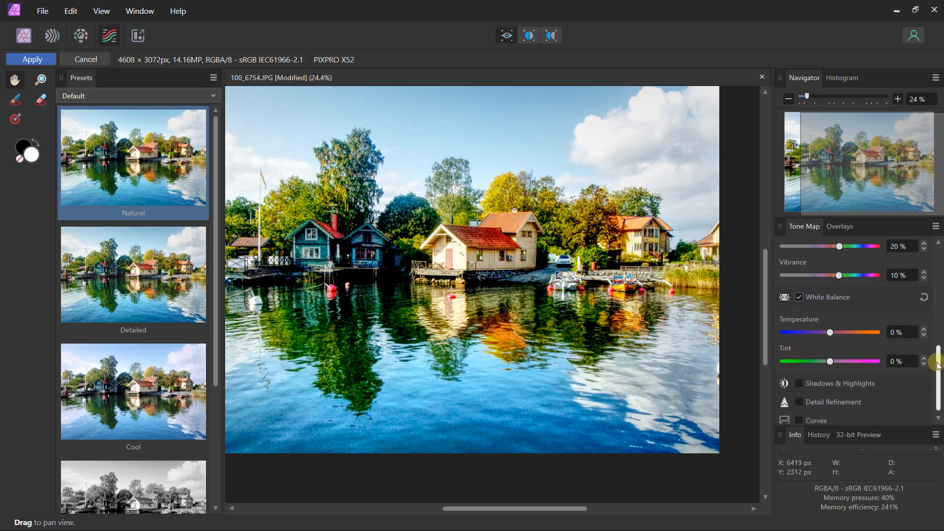
pyautogui.moveTo(839, 331); pyautogui.dragTo(837, 336)
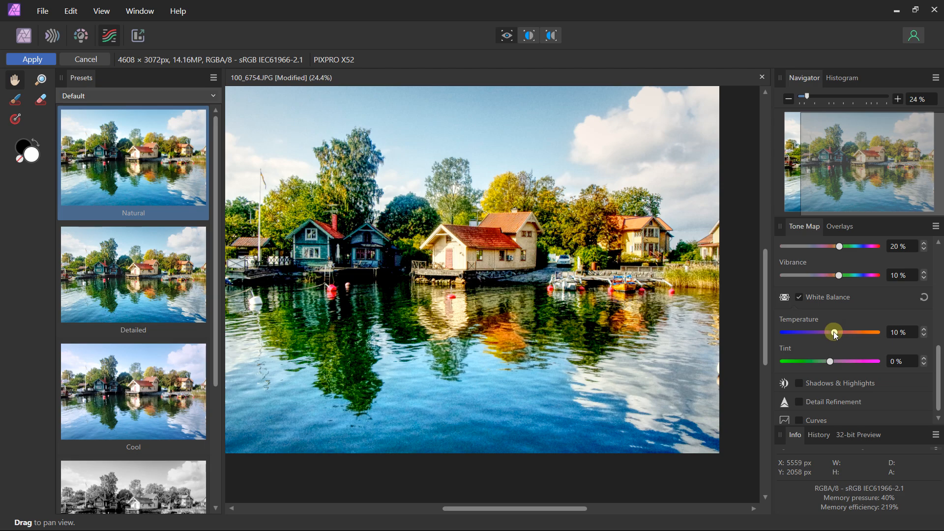
pyautogui.moveTo(830, 362); pyautogui.dragTo(841, 365)
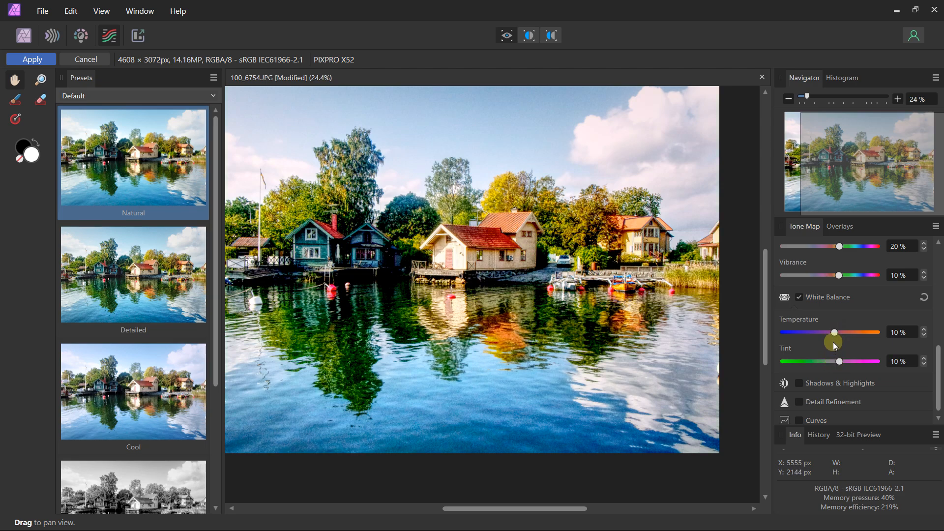
# Step: Enable Shadows & Highlights and set Shadows to 12% and Highlights to 4%
pyautogui.click(801, 383)
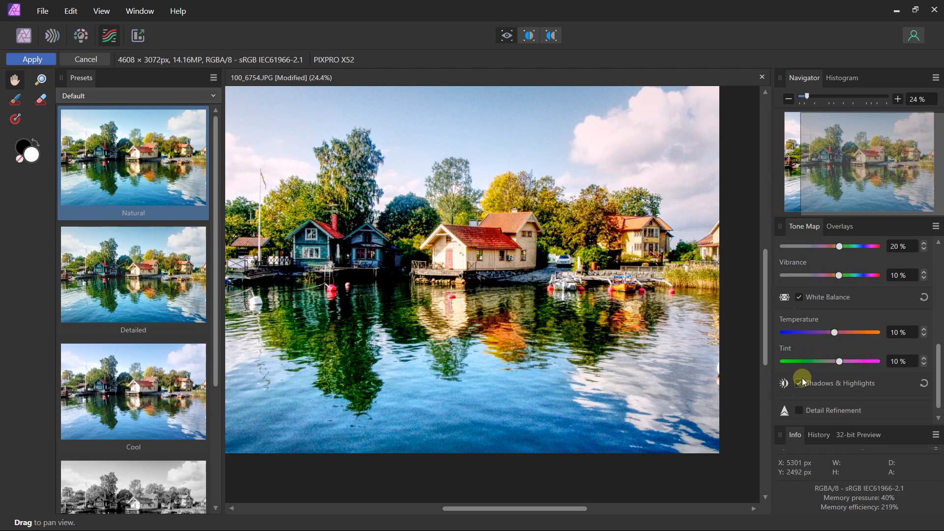
pyautogui.moveTo(939, 360); pyautogui.dragTo(936, 381)
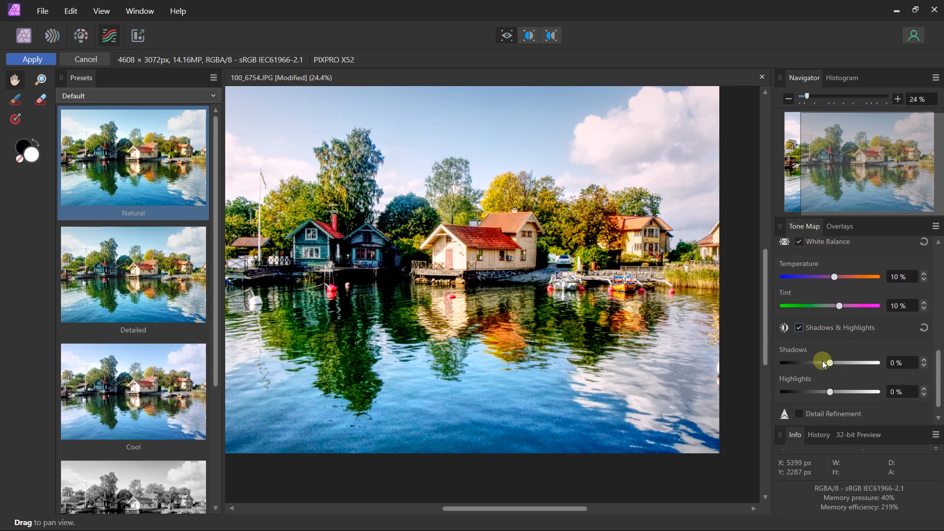
pyautogui.moveTo(831, 362); pyautogui.dragTo(833, 396)
# Step: Enable Detail Refinement and set its Radius to 68% and its Amount to 0%
pyautogui.scroll(-1, 924, 388)
pyautogui.click(800, 398)
pyautogui.scroll(-3, 833, 372)
pyautogui.moveTo(802, 373); pyautogui.dragTo(859, 370)
pyautogui.moveTo(810, 400); pyautogui.dragTo(737, 391)
pyautogui.scroll(2, 562, 264)
pyautogui.scroll(1, 562, 264)
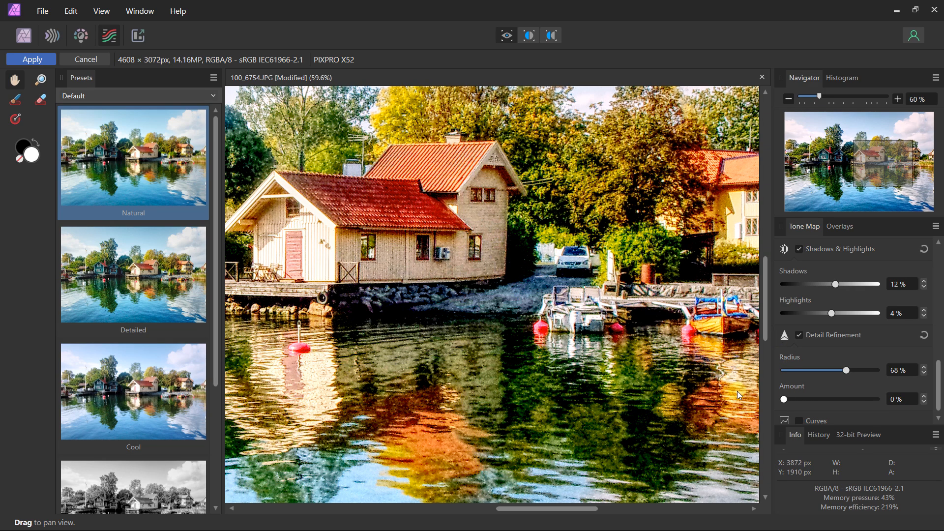
# Step: Set the Detail Refinement Radius to 0% and check the tone-mapped result across the whole photo
pyautogui.moveTo(805, 373); pyautogui.dragTo(762, 377)
pyautogui.scroll(-1, 807, 378)
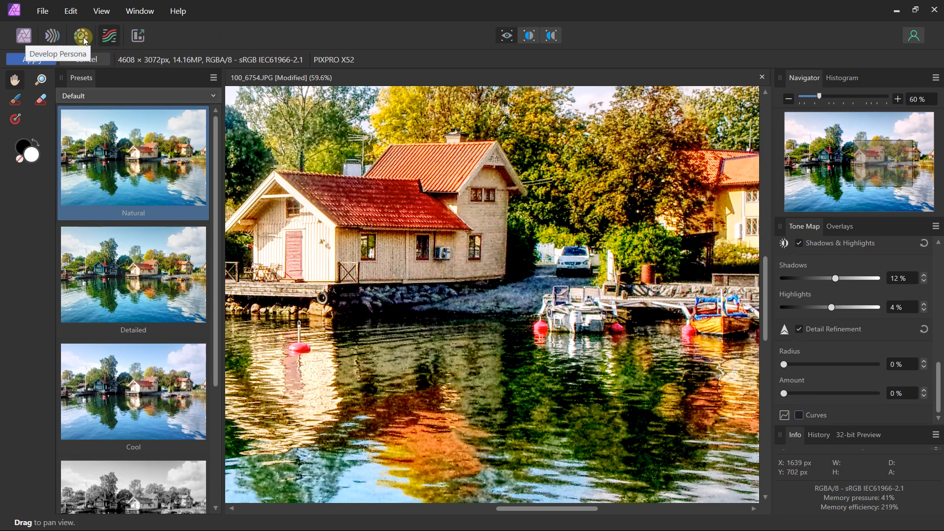
pyautogui.scroll(3, 836, 336)
pyautogui.scroll(5, 829, 292)
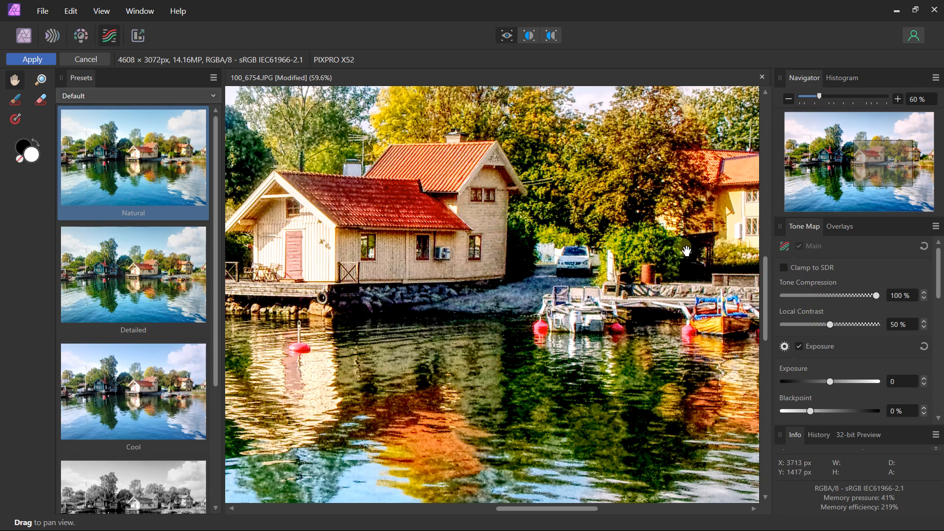
pyautogui.scroll(-4, 514, 278)
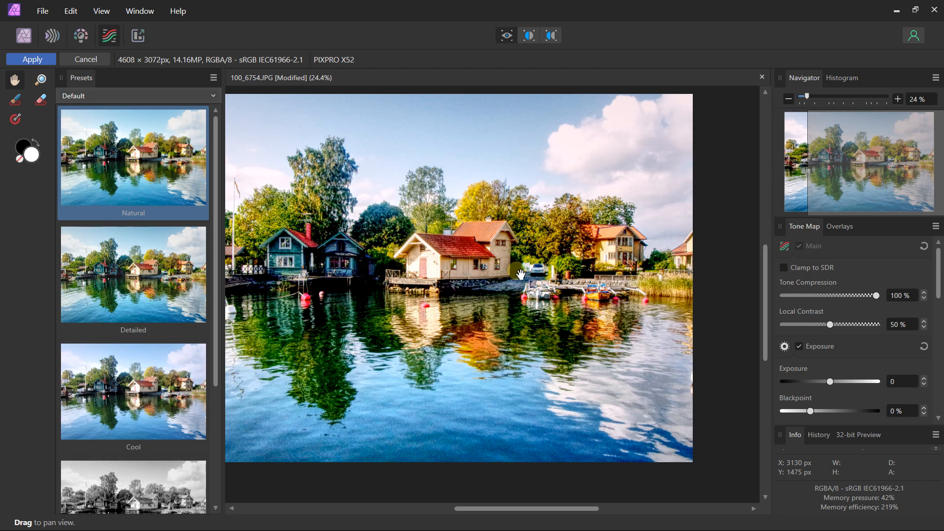
# Step: Discard the current tone mapping changes and restart tone mapping on the duplicated layer with the whole photo in view
pyautogui.click(83, 58)
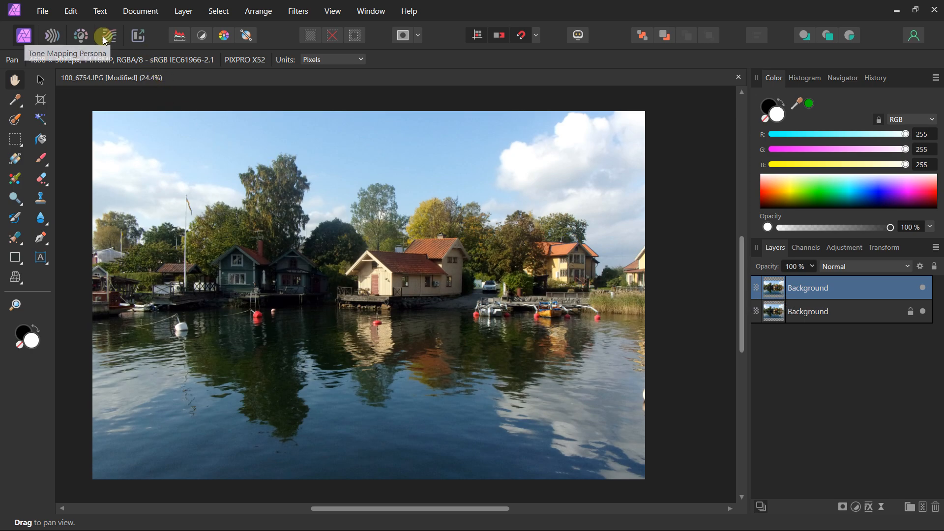
pyautogui.click(108, 36)
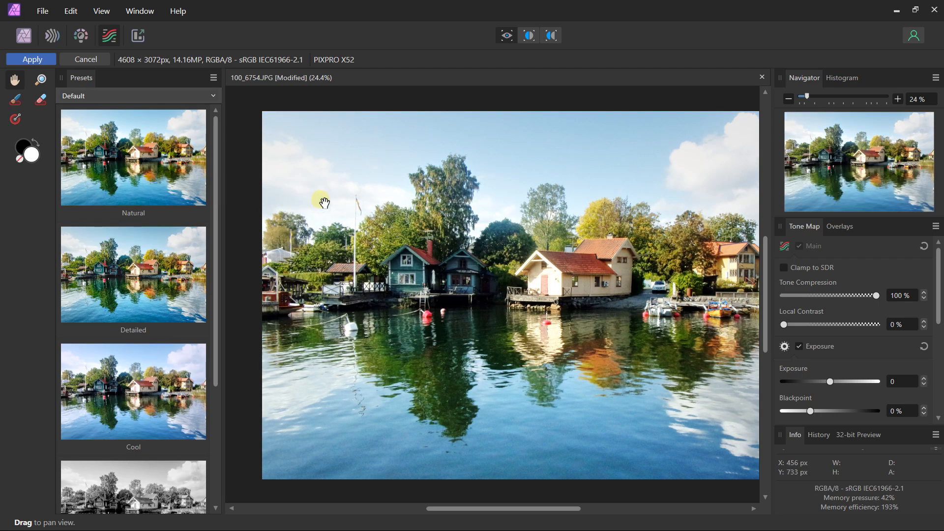
pyautogui.moveTo(333, 199); pyautogui.dragTo(310, 199)
pyautogui.scroll(-1, 345, 221)
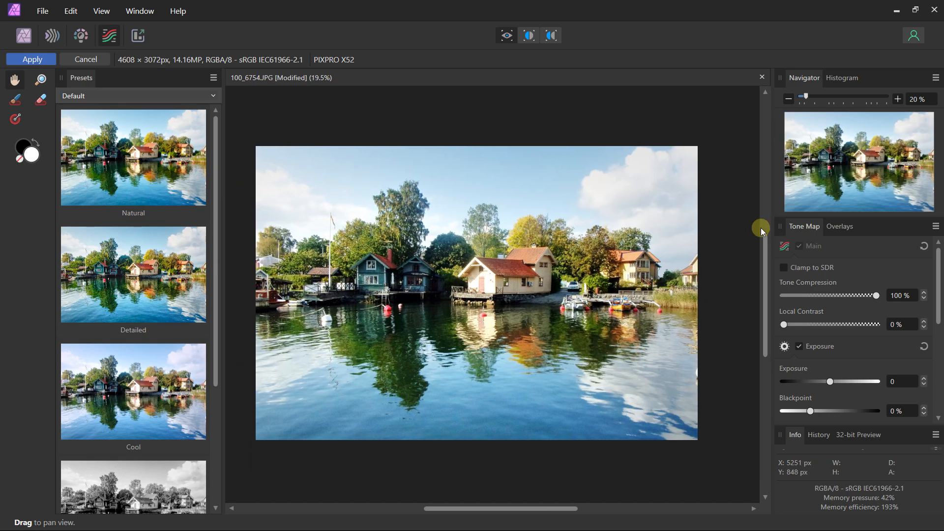
# Step: Paint a brush overlay over the harbour water with a 554 px overlay brush at 50% hardness
pyautogui.click(846, 227)
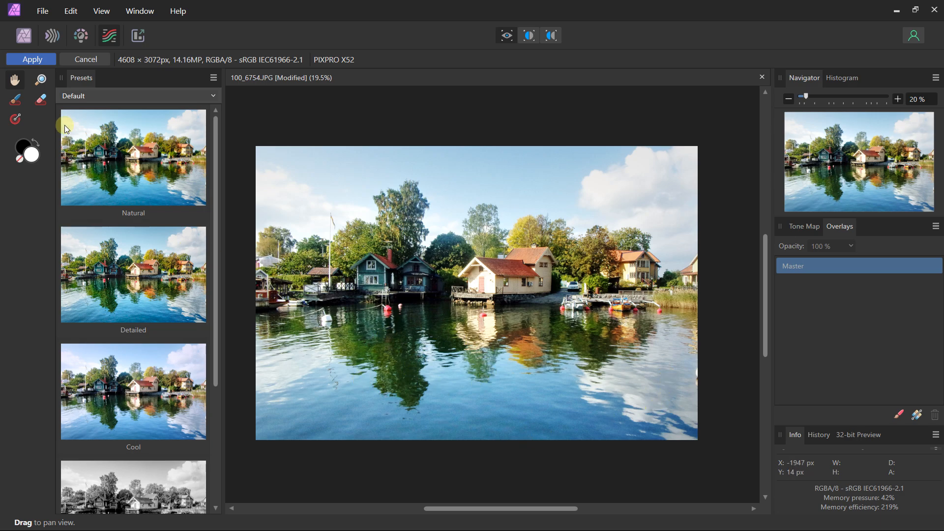
pyautogui.click(14, 102)
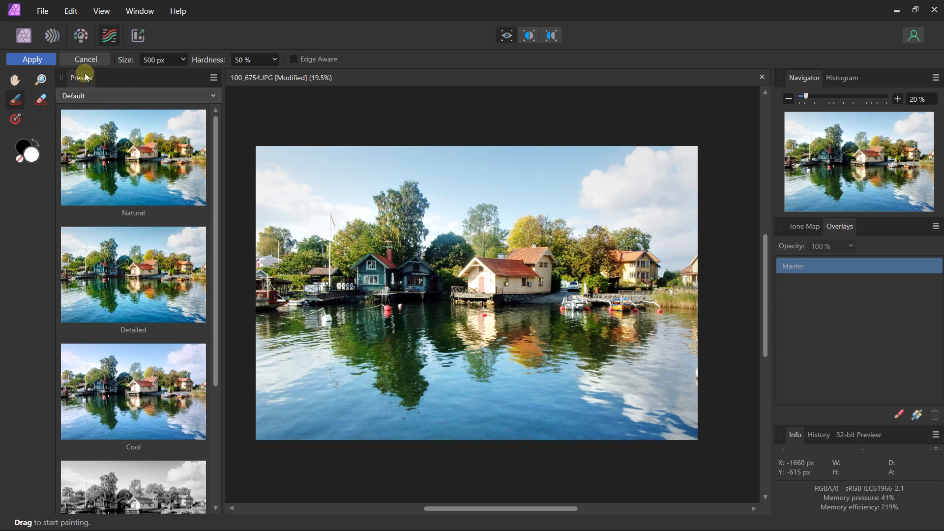
pyautogui.click(183, 59)
pyautogui.moveTo(182, 74); pyautogui.dragTo(187, 74)
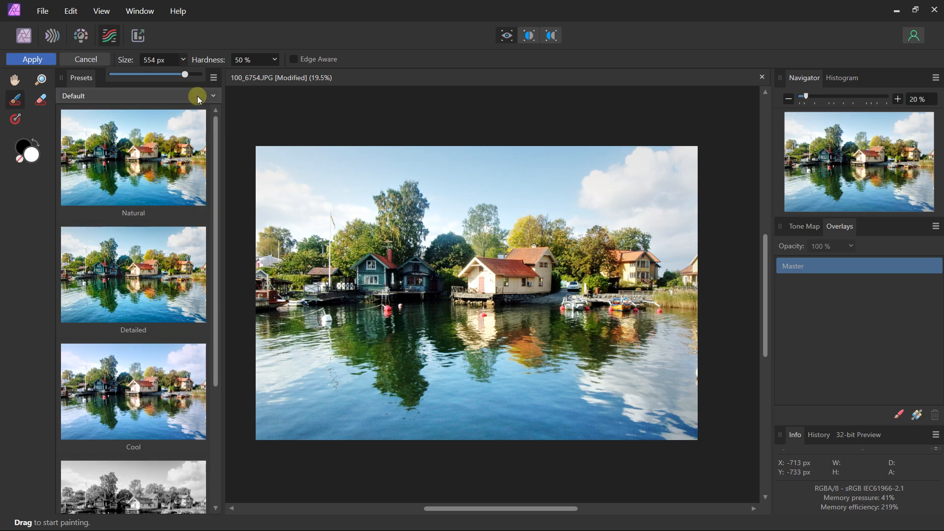
pyautogui.click(306, 124)
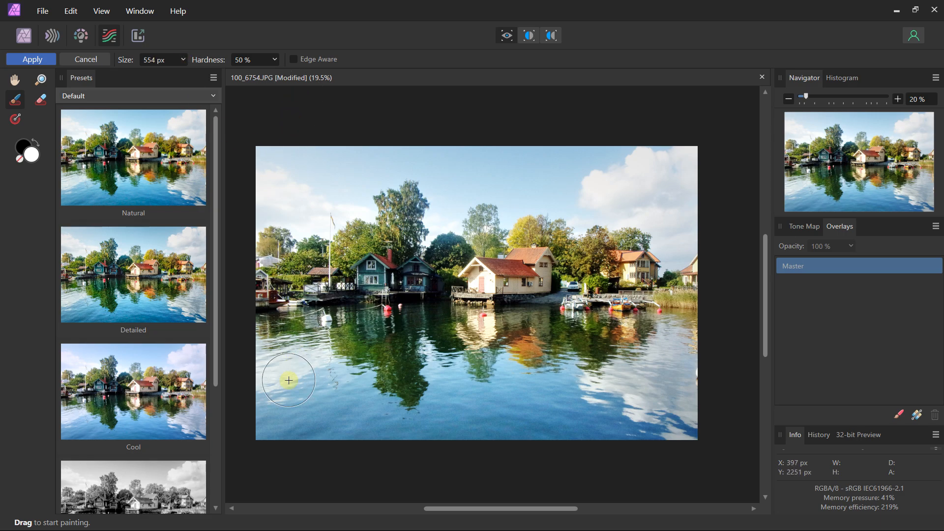
pyautogui.moveTo(259, 433)
pyautogui.mouseDown()
pyautogui.moveTo(634, 432)
pyautogui.moveTo(694, 420)
pyautogui.moveTo(690, 407)
pyautogui.moveTo(385, 425)
pyautogui.moveTo(249, 416)
pyautogui.moveTo(375, 399)
pyautogui.moveTo(647, 393)
pyautogui.moveTo(681, 384)
pyautogui.moveTo(686, 337)
pyautogui.moveTo(689, 361)
pyautogui.moveTo(677, 374)
pyautogui.moveTo(446, 371)
pyautogui.moveTo(238, 393)
pyautogui.moveTo(247, 378)
pyautogui.moveTo(302, 355)
pyautogui.moveTo(694, 337)
pyautogui.moveTo(428, 330)
pyautogui.moveTo(251, 362)
pyautogui.moveTo(275, 377)
pyautogui.moveTo(413, 388)
pyautogui.moveTo(368, 397)
pyautogui.moveTo(386, 398)
pyautogui.moveTo(628, 384)
pyautogui.moveTo(603, 366)
pyautogui.moveTo(395, 352)
pyautogui.moveTo(626, 352)
pyautogui.moveTo(698, 366)
pyautogui.moveTo(694, 406)
pyautogui.moveTo(435, 411)
pyautogui.moveTo(261, 396)
pyautogui.moveTo(254, 348)
pyautogui.moveTo(288, 340)
pyautogui.moveTo(335, 339)
pyautogui.moveTo(268, 356)
pyautogui.moveTo(287, 415)
pyautogui.moveTo(683, 420)
pyautogui.moveTo(642, 398)
pyautogui.mouseUp()
# Step: Set the water overlay's Brightness to 14% and its Exposure to 2
pyautogui.click(797, 228)
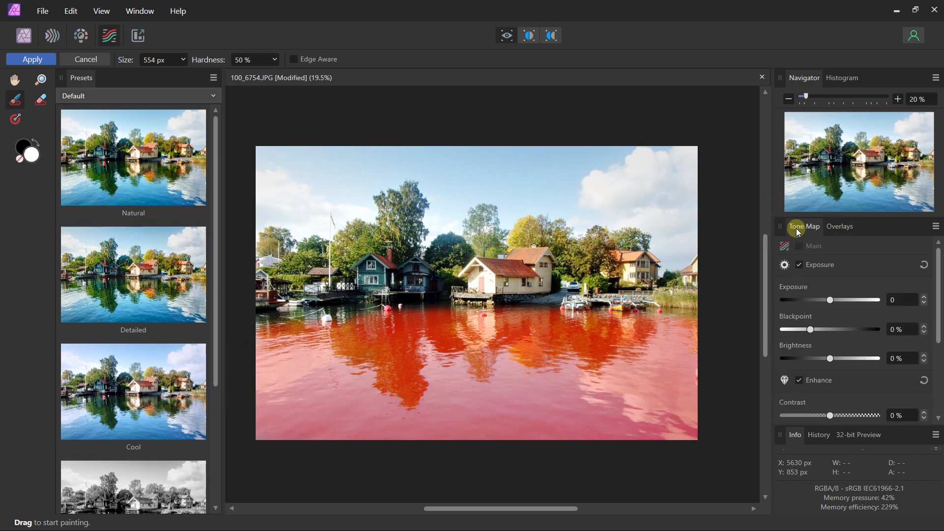
pyautogui.moveTo(938, 255)
pyautogui.mouseDown()
pyautogui.moveTo(940, 278)
pyautogui.moveTo(930, 255)
pyautogui.mouseUp()
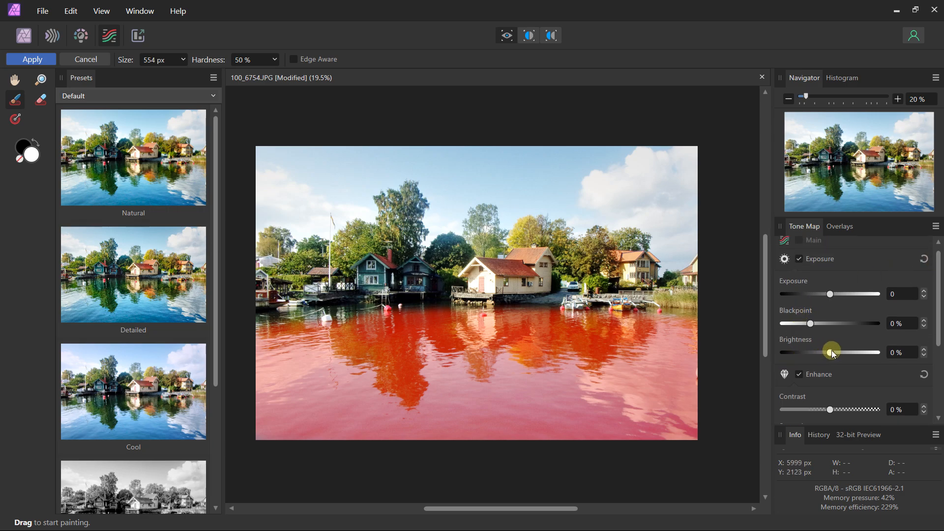
pyautogui.moveTo(832, 352); pyautogui.dragTo(858, 356)
pyautogui.moveTo(833, 291); pyautogui.dragTo(904, 295)
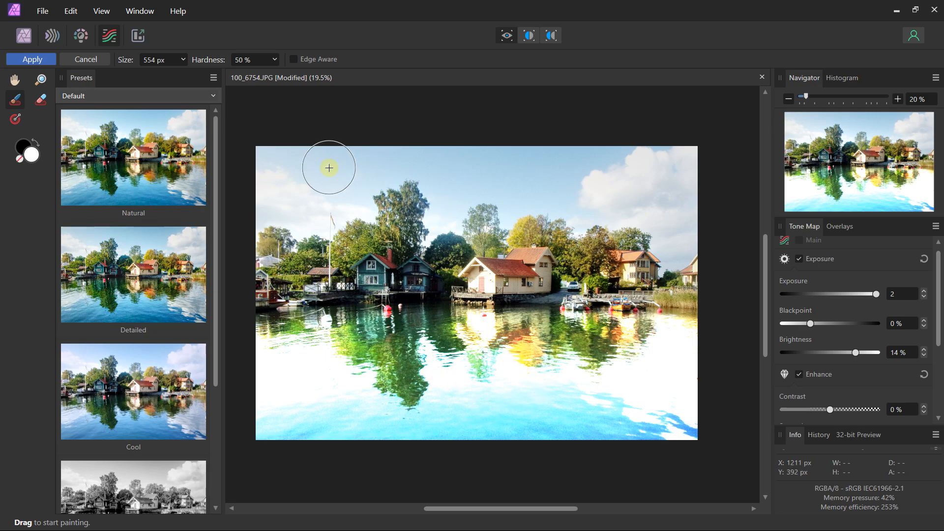
# Step: Erase part of the water overlay near the photo's lower-left corner and paint the erased area back in
pyautogui.click(41, 101)
pyautogui.moveTo(303, 434)
pyautogui.mouseDown()
pyautogui.moveTo(316, 412)
pyautogui.moveTo(217, 398)
pyautogui.moveTo(267, 385)
pyautogui.moveTo(279, 362)
pyautogui.moveTo(246, 331)
pyautogui.moveTo(283, 346)
pyautogui.moveTo(271, 385)
pyautogui.moveTo(393, 398)
pyautogui.moveTo(386, 422)
pyautogui.moveTo(404, 428)
pyautogui.moveTo(326, 432)
pyautogui.moveTo(337, 411)
pyautogui.mouseUp()
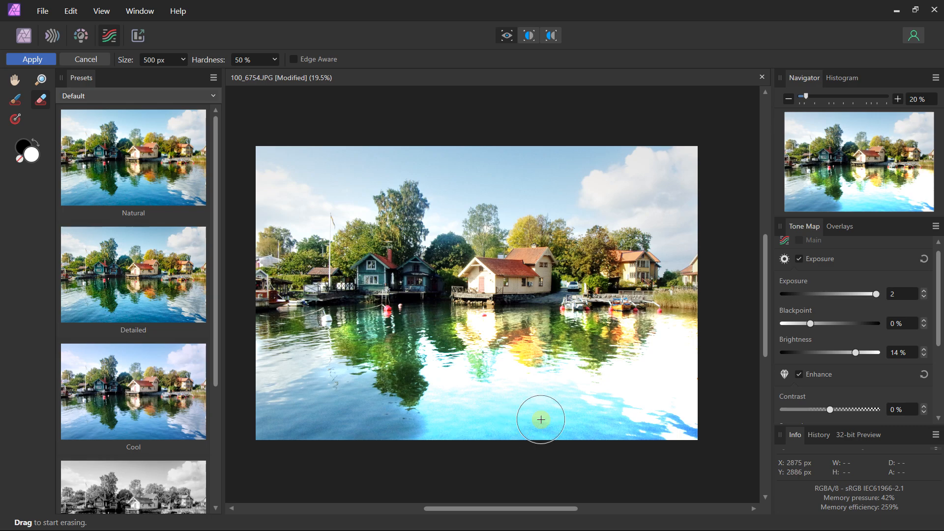
pyautogui.click(17, 101)
pyautogui.moveTo(468, 438)
pyautogui.mouseDown()
pyautogui.moveTo(228, 435)
pyautogui.moveTo(448, 414)
pyautogui.moveTo(201, 407)
pyautogui.moveTo(335, 399)
pyautogui.moveTo(411, 372)
pyautogui.moveTo(403, 333)
pyautogui.moveTo(246, 352)
pyautogui.mouseUp()
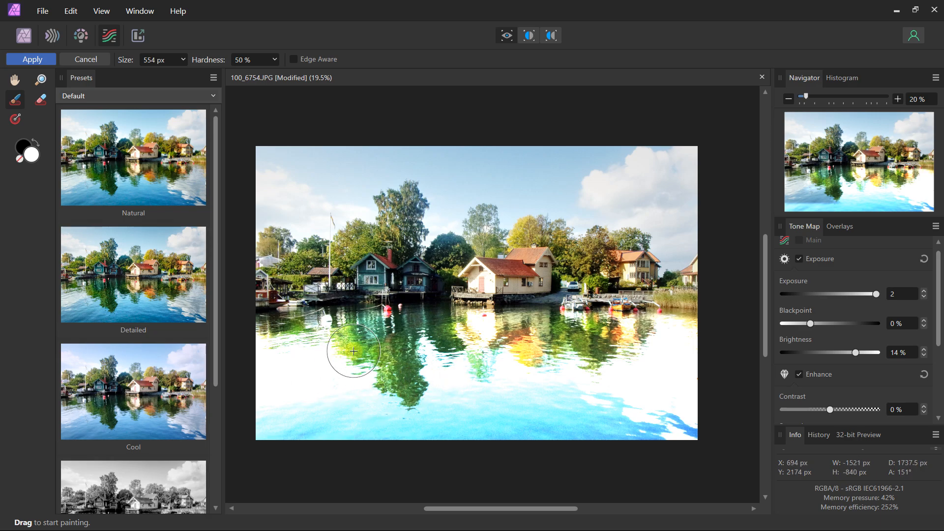
# Step: Reduce the water overlay's Brightness to 3% and its Exposure to 0.031
pyautogui.moveTo(856, 353); pyautogui.dragTo(842, 352)
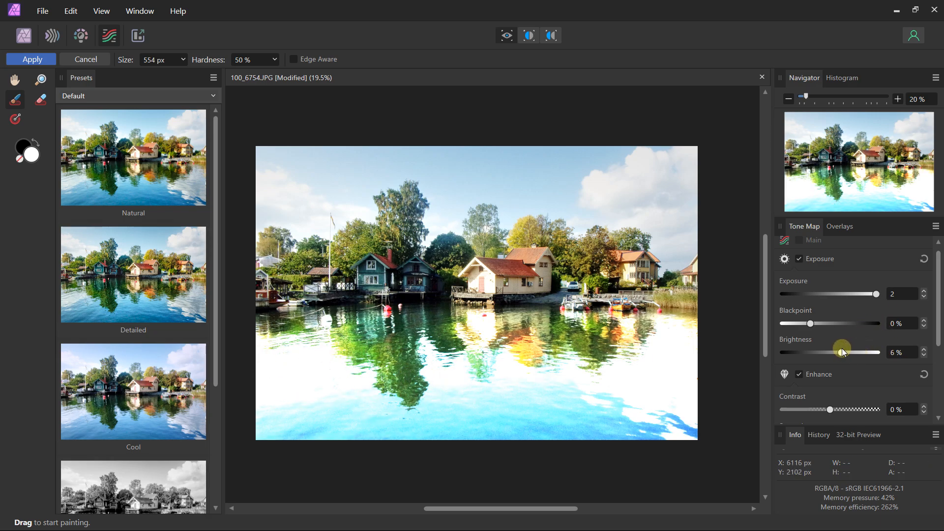
pyautogui.moveTo(876, 295); pyautogui.dragTo(831, 295)
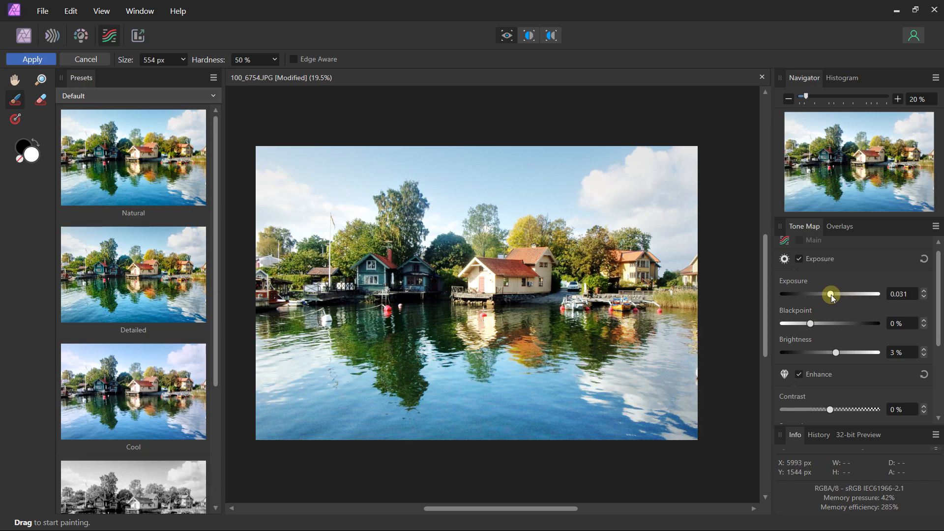
# Step: Add a second brush overlay and paint it over the houses and trees along the shoreline
pyautogui.click(832, 226)
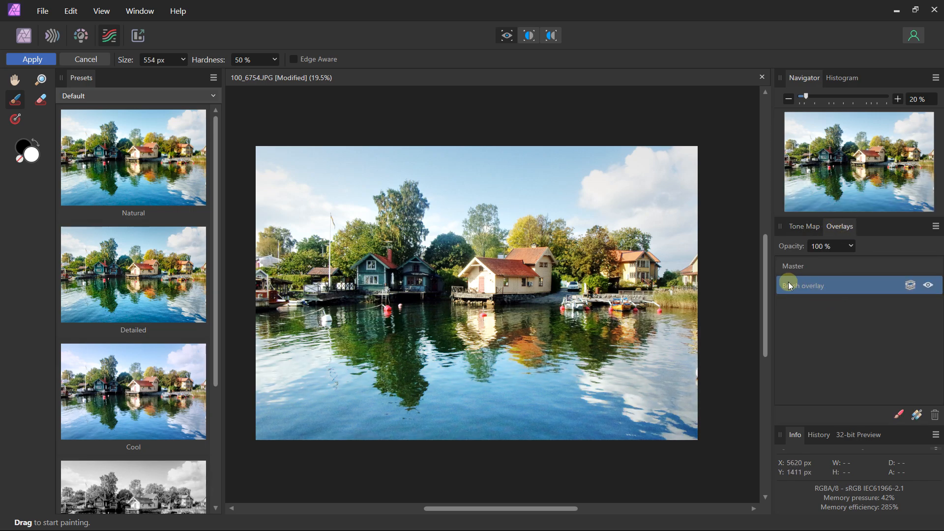
pyautogui.click(900, 415)
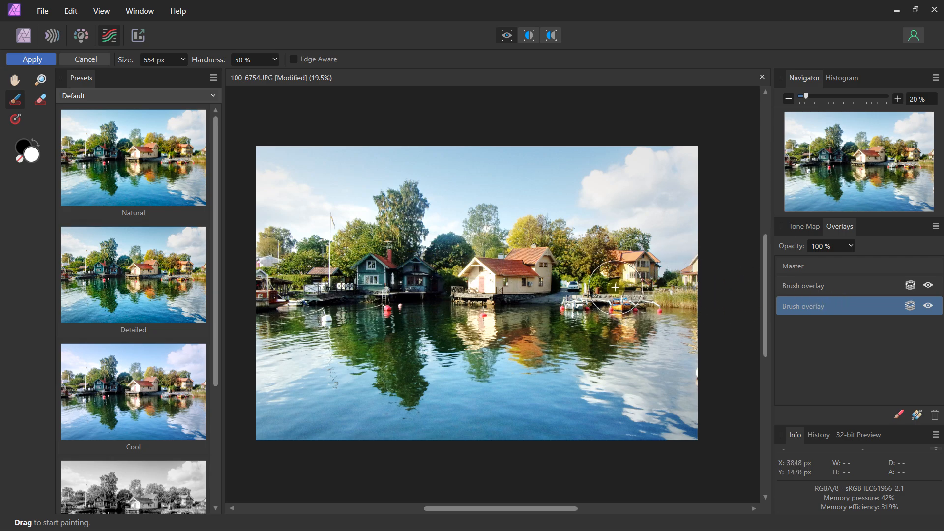
pyautogui.moveTo(673, 286)
pyautogui.mouseDown()
pyautogui.moveTo(265, 285)
pyautogui.moveTo(269, 264)
pyautogui.moveTo(353, 253)
pyautogui.moveTo(391, 227)
pyautogui.moveTo(478, 260)
pyautogui.moveTo(520, 242)
pyautogui.moveTo(697, 285)
pyautogui.moveTo(679, 306)
pyautogui.moveTo(517, 288)
pyautogui.moveTo(264, 285)
pyautogui.moveTo(305, 257)
pyautogui.moveTo(401, 249)
pyautogui.moveTo(405, 209)
pyautogui.mouseUp()
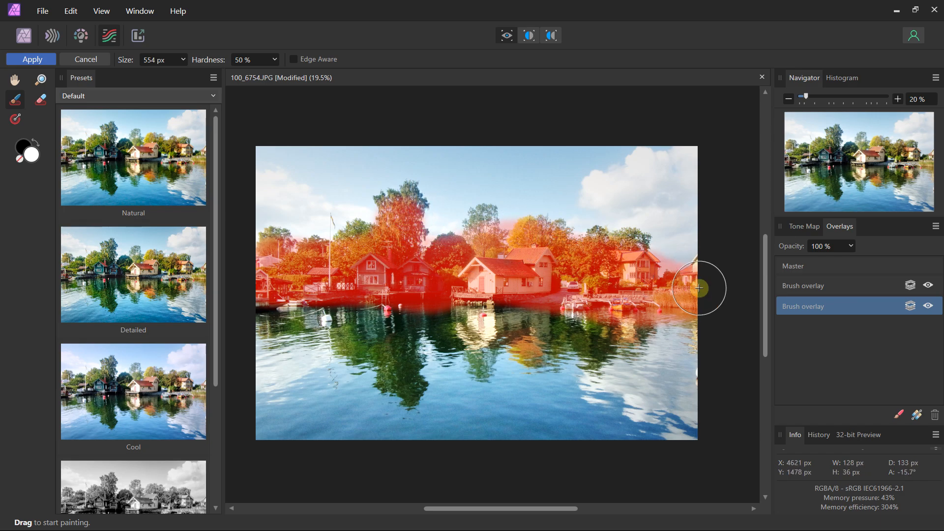
# Step: Set the shoreline overlay's Saturation to 100% and its Vibrance to 50%
pyautogui.click(798, 228)
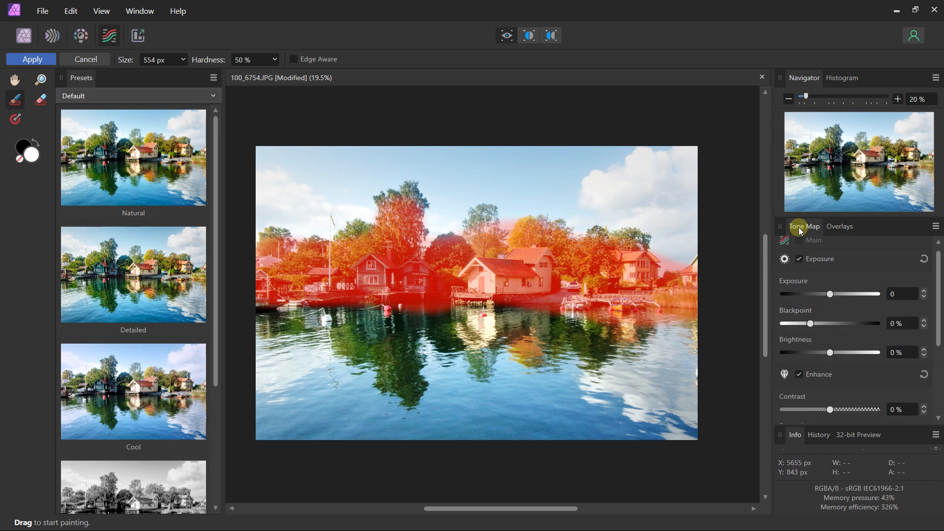
pyautogui.scroll(-2, 826, 339)
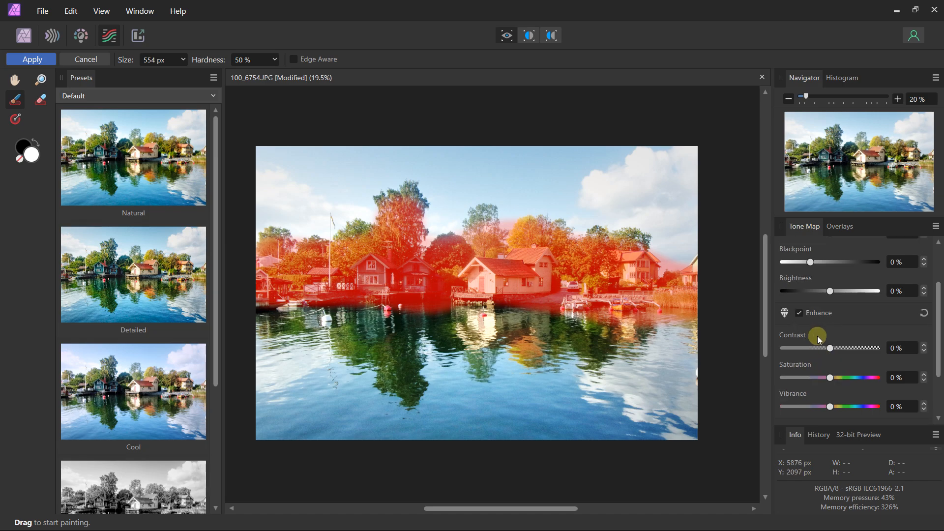
pyautogui.moveTo(829, 378); pyautogui.dragTo(899, 375)
pyautogui.moveTo(832, 407); pyautogui.dragTo(934, 401)
pyautogui.scroll(2, 486, 257)
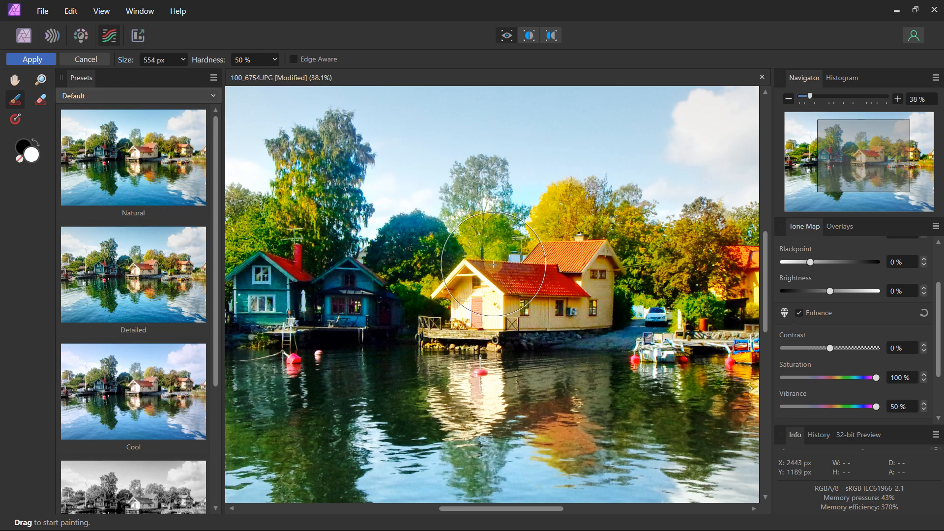
# Step: Desaturate the shoreline overlay by setting Saturation to -100% and Vibrance to -50%
pyautogui.moveTo(875, 378); pyautogui.dragTo(708, 386)
pyautogui.moveTo(842, 407); pyautogui.dragTo(704, 414)
pyautogui.scroll(-4, 527, 337)
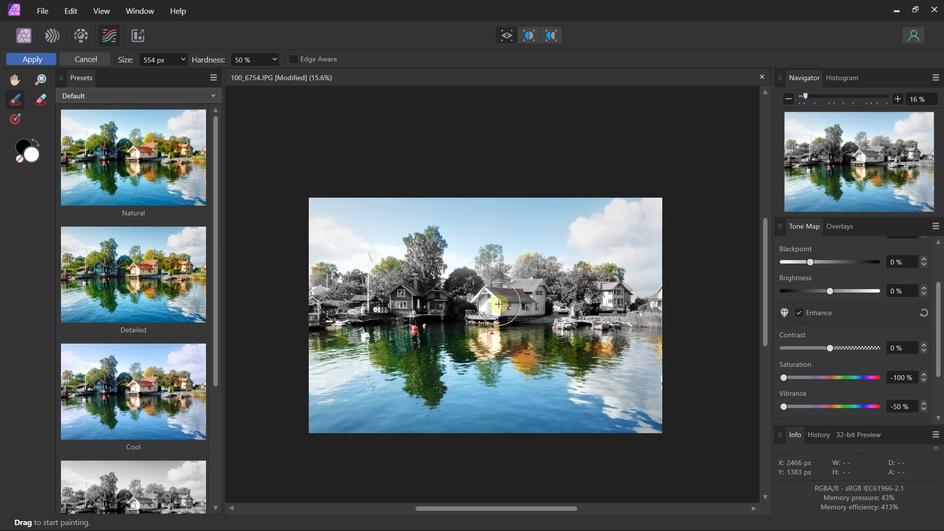
# Step: Bring the shoreline overlay's colour back with Saturation at 100% and Vibrance at 50%
pyautogui.scroll(1, 476, 287)
pyautogui.moveTo(801, 378); pyautogui.dragTo(926, 377)
pyautogui.moveTo(842, 407); pyautogui.dragTo(934, 407)
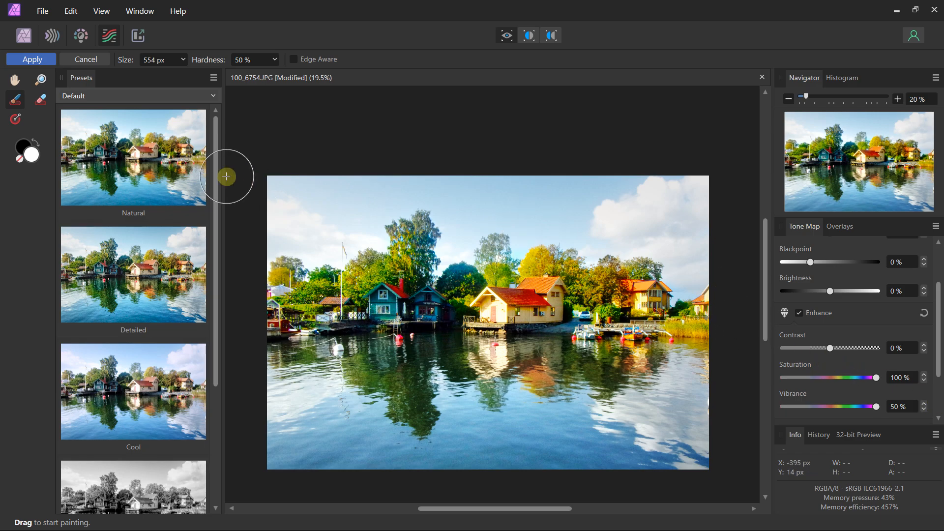
# Step: Draw a linear gradient overlay from the sky down to the water and shift its upper end slightly lower
pyautogui.click(21, 120)
pyautogui.moveTo(478, 210); pyautogui.dragTo(491, 353)
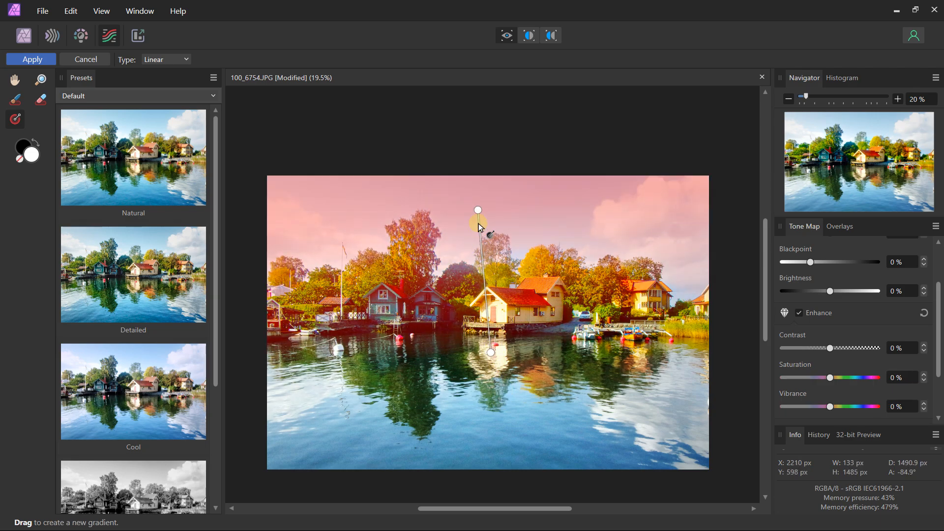
pyautogui.moveTo(477, 210); pyautogui.dragTo(475, 227)
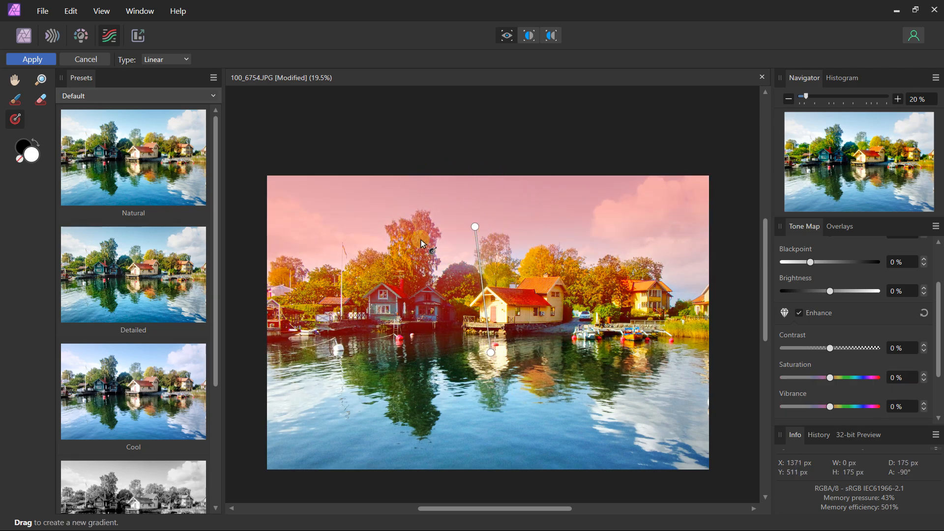
# Step: Raise the sky gradient overlay's Exposure to 0.429
pyautogui.click(847, 226)
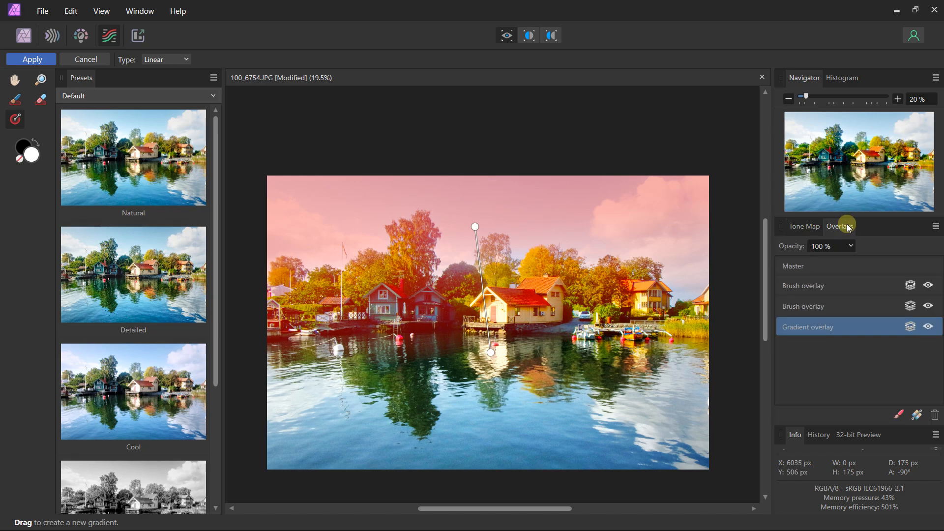
pyautogui.click(798, 230)
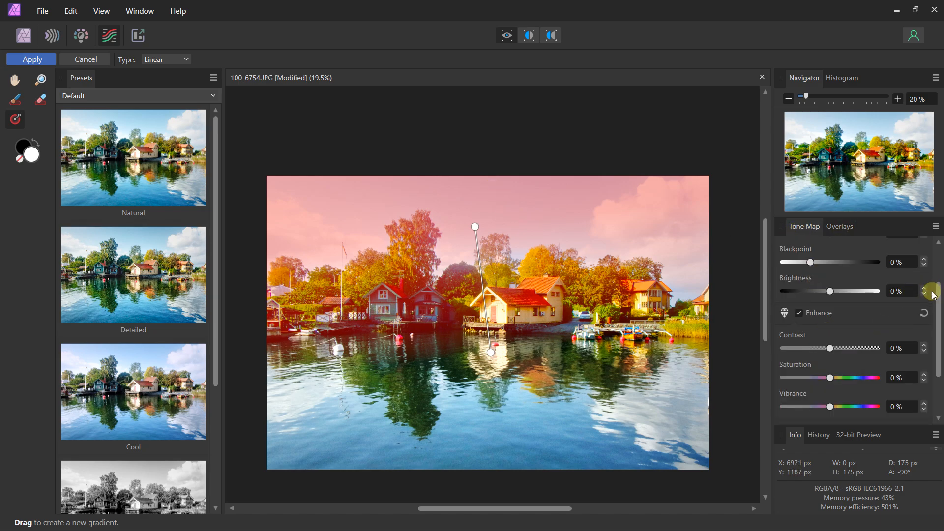
pyautogui.moveTo(938, 307); pyautogui.dragTo(939, 341)
pyautogui.scroll(3, 832, 325)
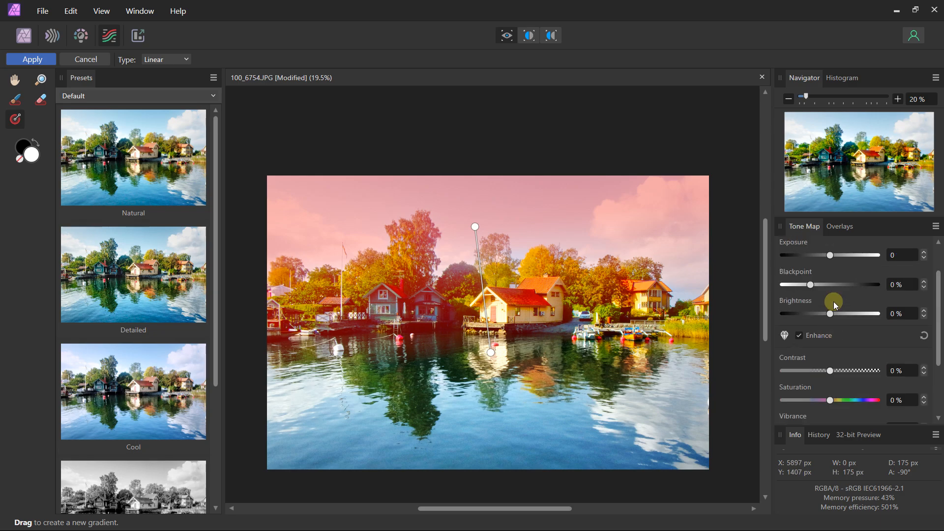
pyautogui.scroll(2, 836, 307)
pyautogui.moveTo(832, 300)
pyautogui.mouseDown()
pyautogui.moveTo(863, 299)
pyautogui.moveTo(807, 300)
pyautogui.moveTo(840, 300)
pyautogui.mouseUp()
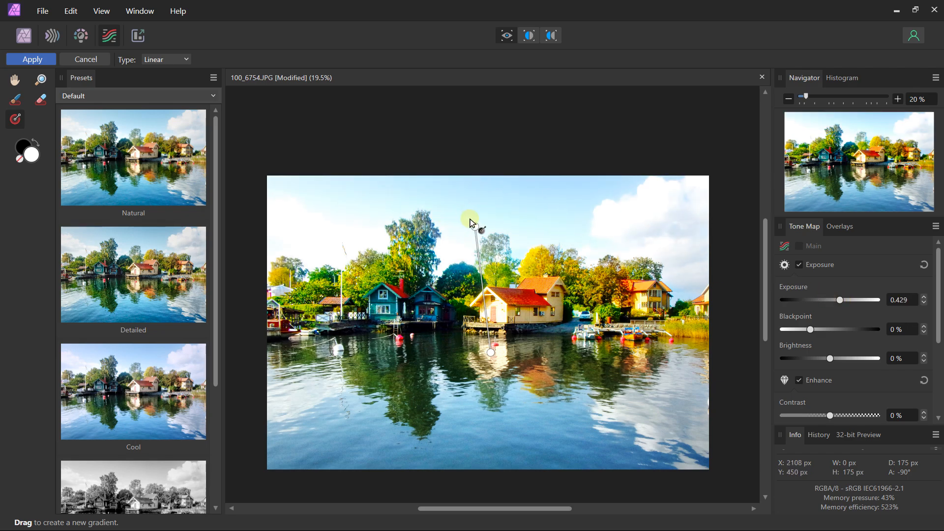
# Step: Review the individual overlays and the Master, toggling overlay visibility to compare their effect on the photo
pyautogui.click(840, 228)
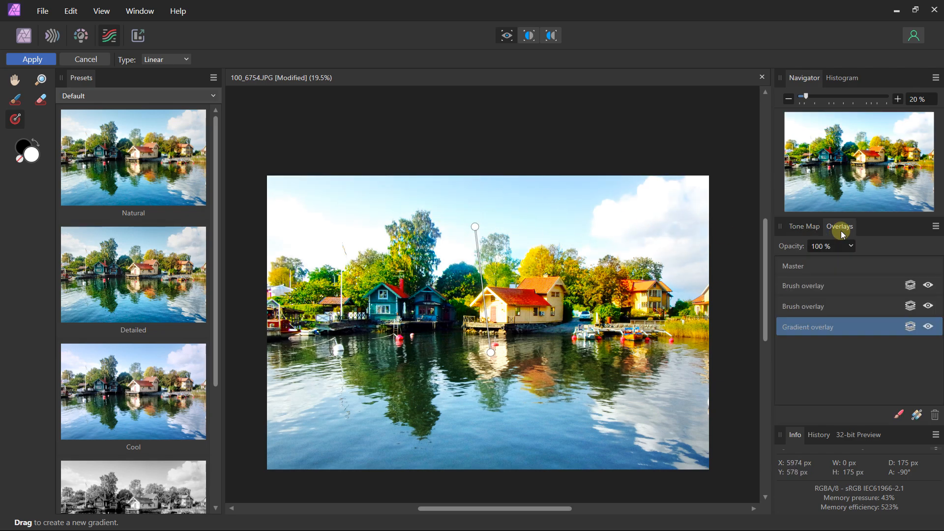
pyautogui.click(805, 306)
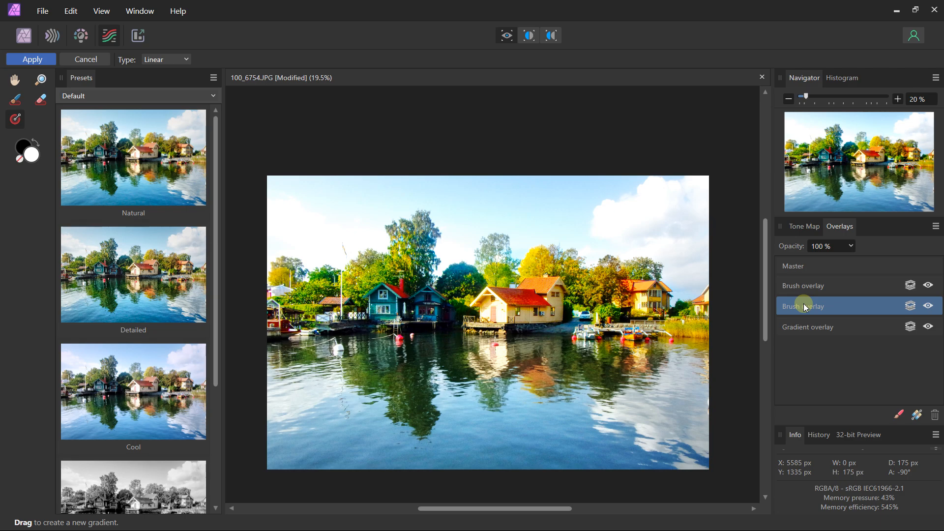
pyautogui.click(801, 287)
pyautogui.click(796, 266)
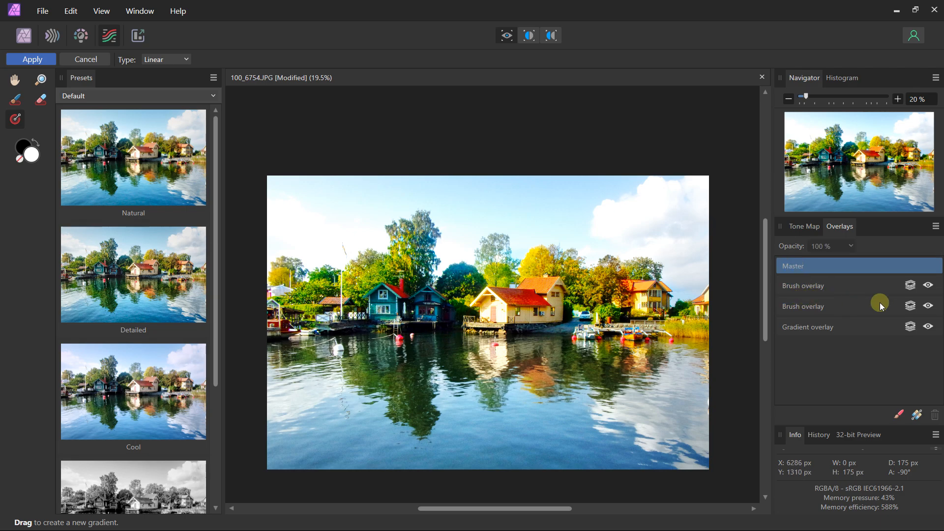
pyautogui.click(925, 284)
pyautogui.click(927, 304)
pyautogui.click(927, 305)
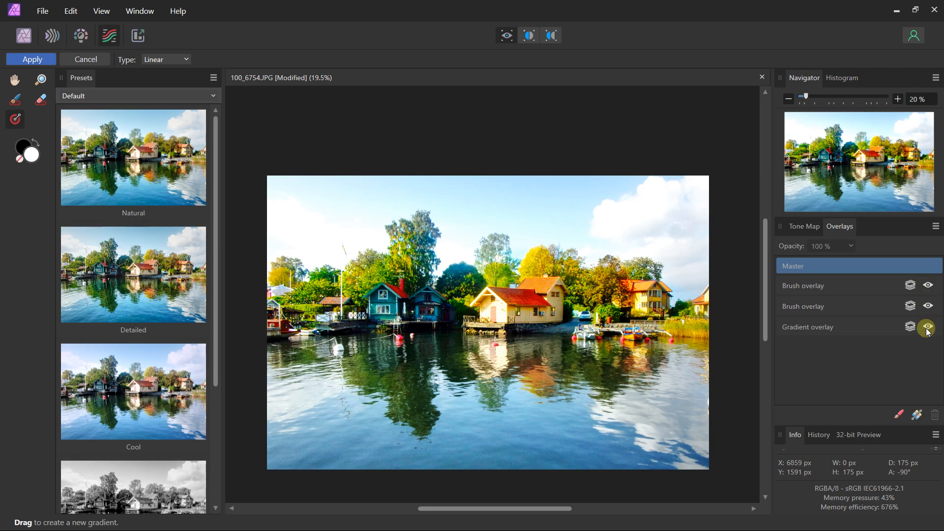
pyautogui.click(927, 329)
pyautogui.click(927, 328)
# Step: Delete both brush overlays and the gradient overlay so only the Master remains
pyautogui.click(855, 282)
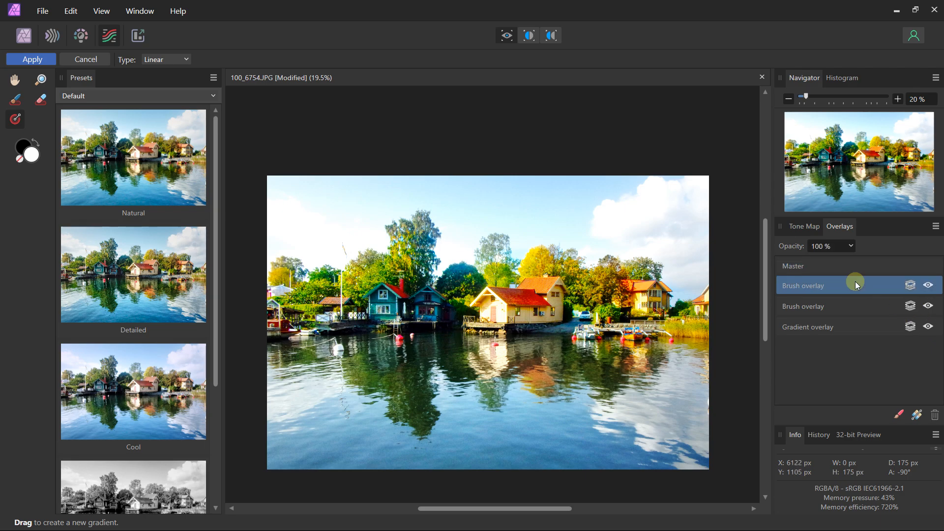
pyautogui.click(935, 416)
pyautogui.click(935, 416)
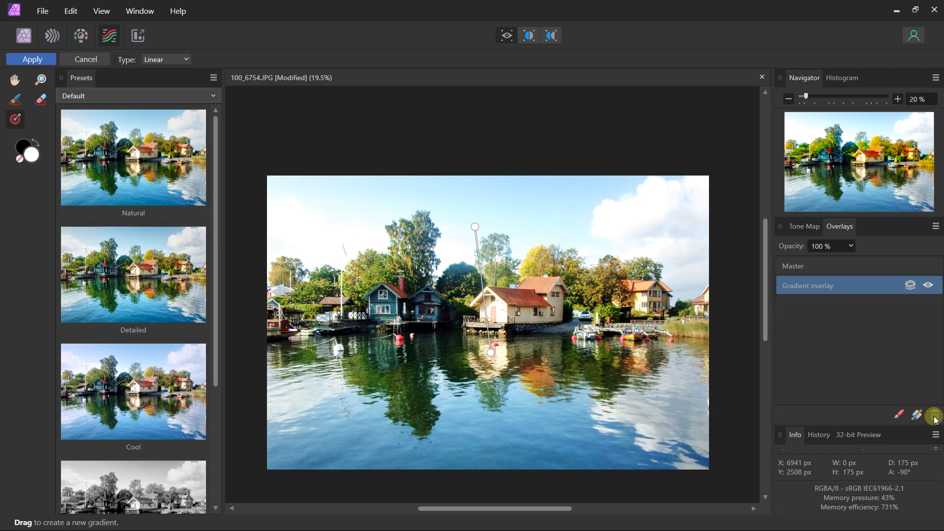
pyautogui.click(934, 416)
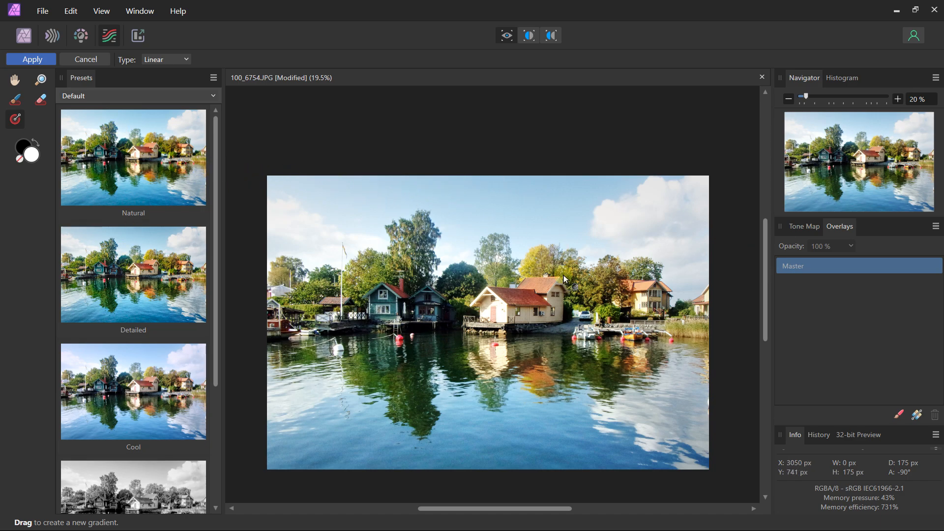
# Step: Choose the Dramatic tone mapping preset and apply it to the duplicated layer
pyautogui.scroll(-3, 133, 330)
pyautogui.click(135, 428)
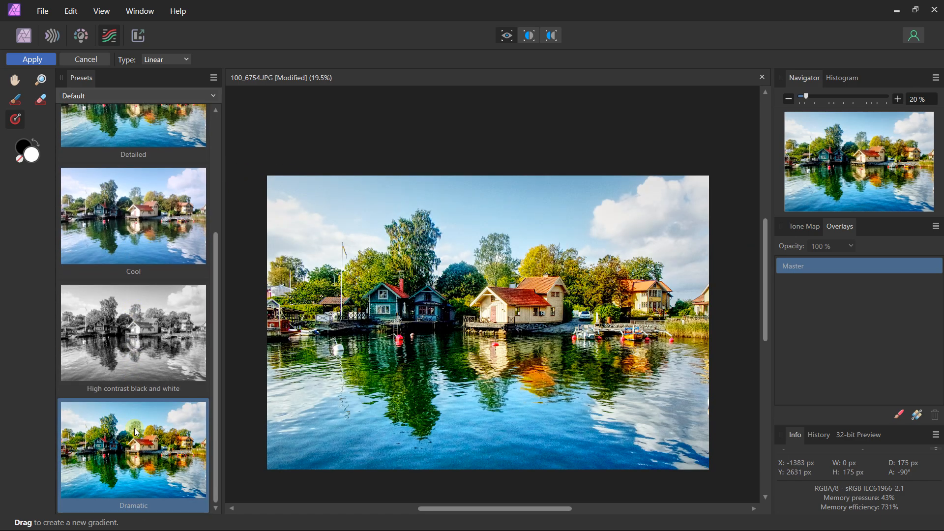
pyautogui.click(33, 59)
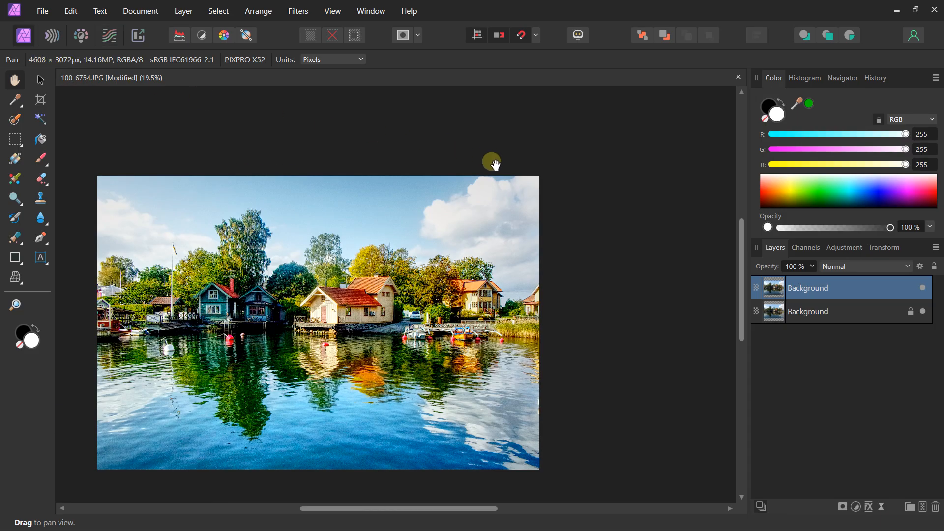